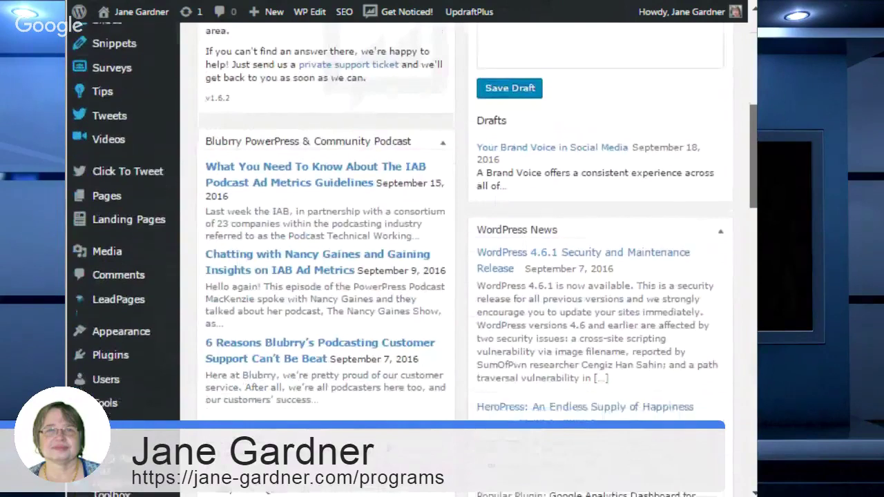
- Add a new WordPress page and hide the Podcast Episode box from its editing screen
mouse_move(107, 198)
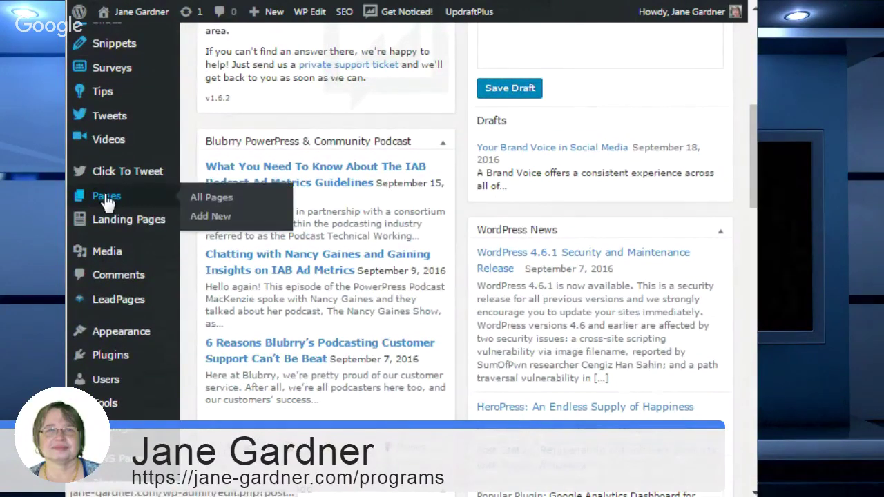
left_click(209, 217)
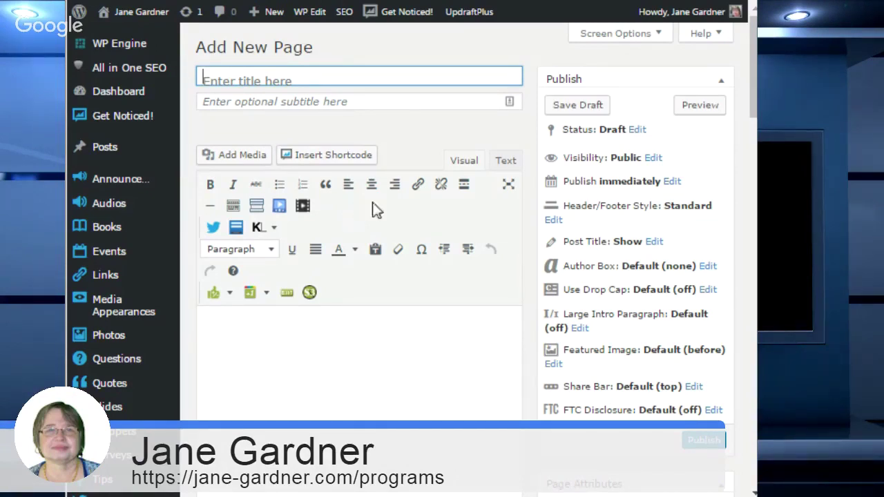
left_click(651, 35)
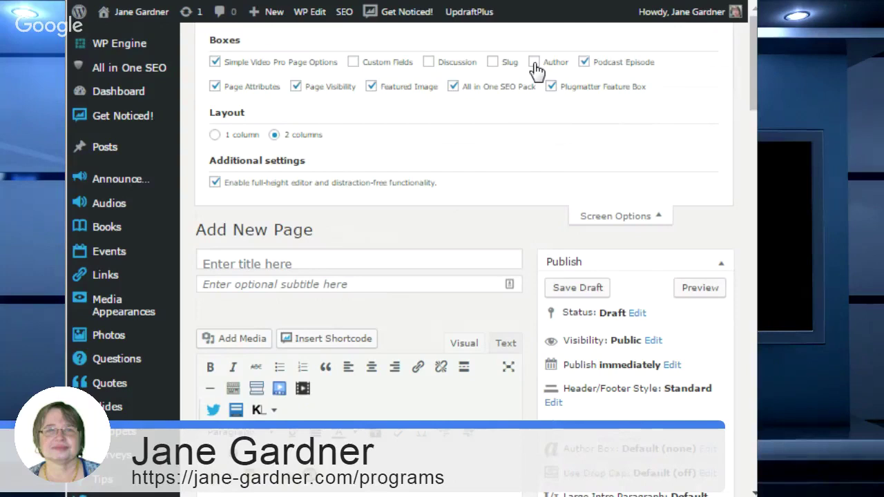
left_click(583, 63)
left_click(662, 217)
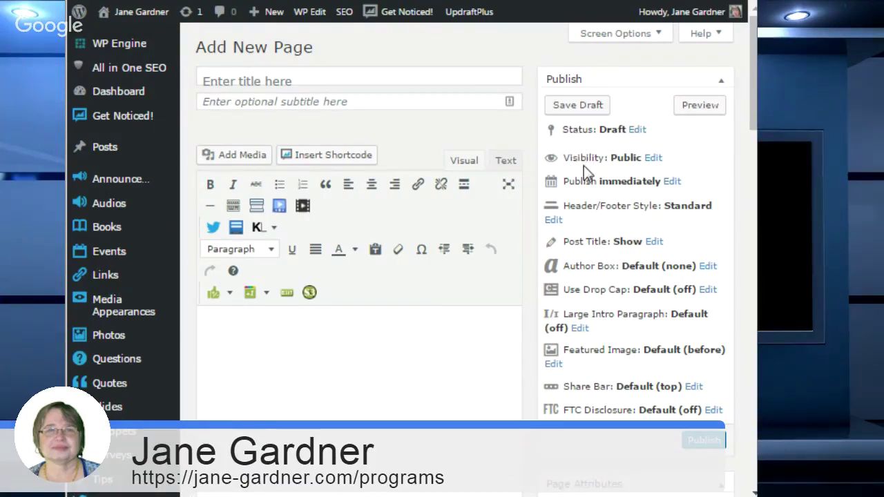
- Review the page's visibility, publish date, header/footer style and post title options, cancelling each one
left_click(653, 159)
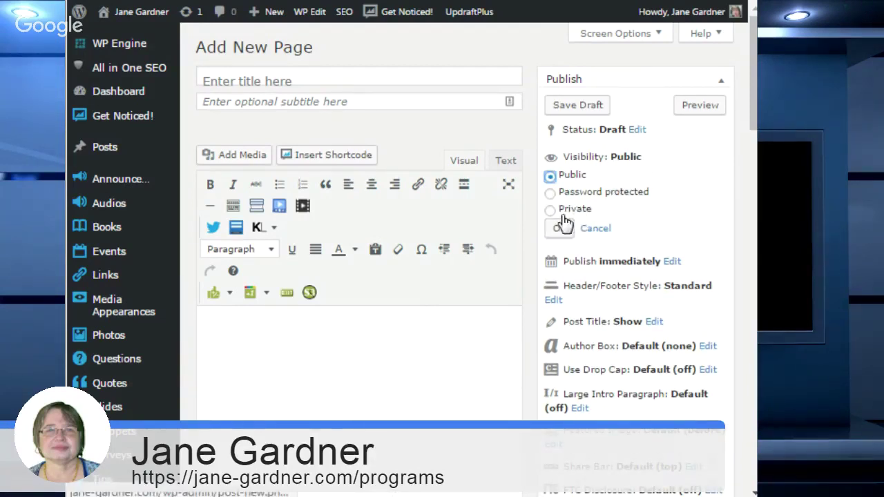
left_click(598, 229)
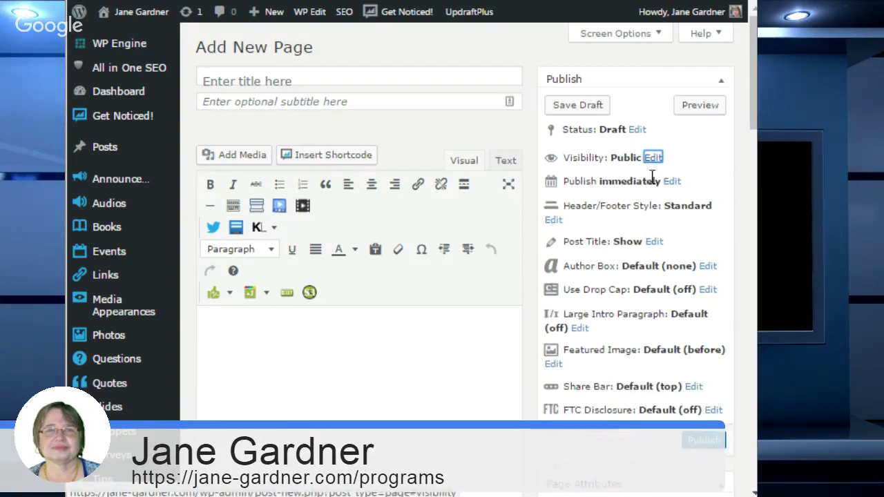
left_click(677, 182)
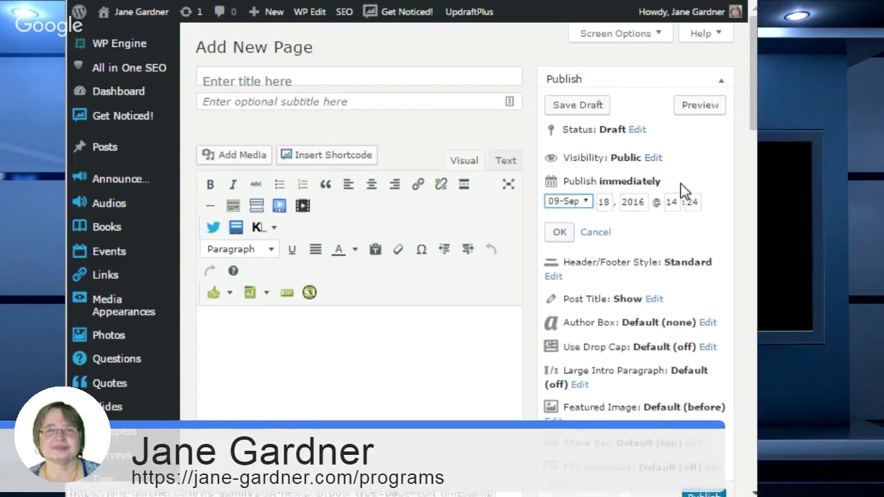
left_click(595, 232)
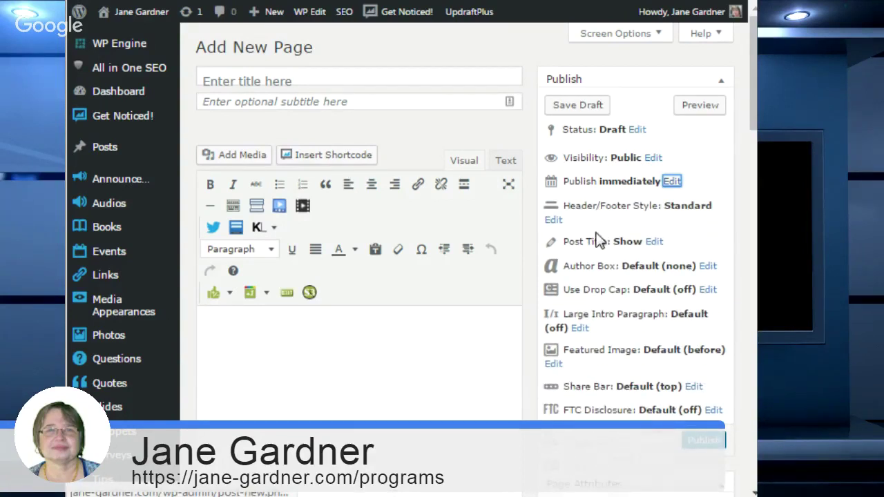
left_click(553, 220)
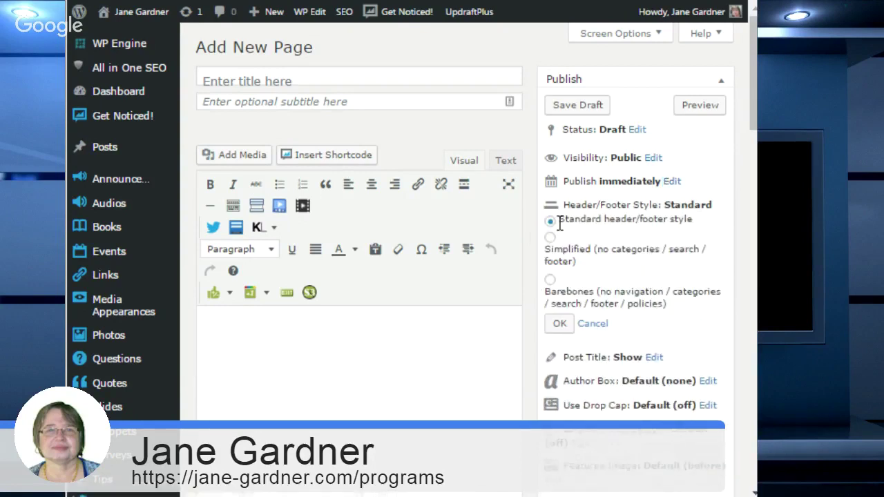
left_click(592, 325)
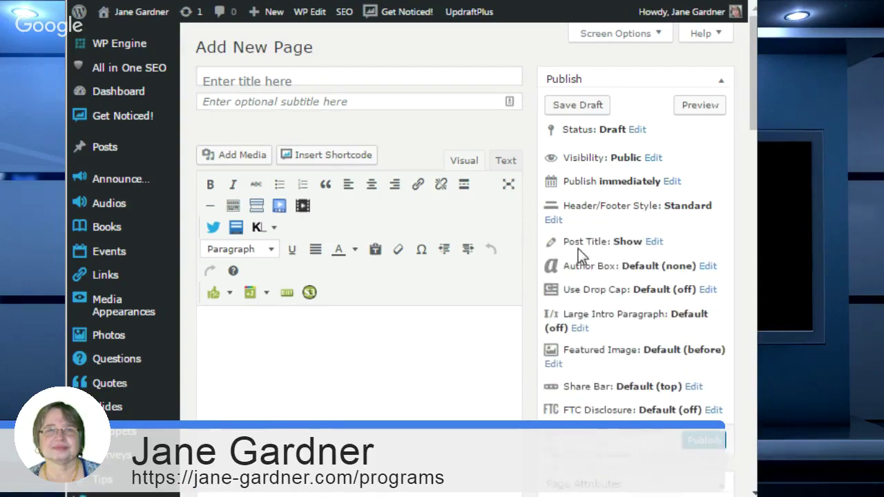
left_click(652, 242)
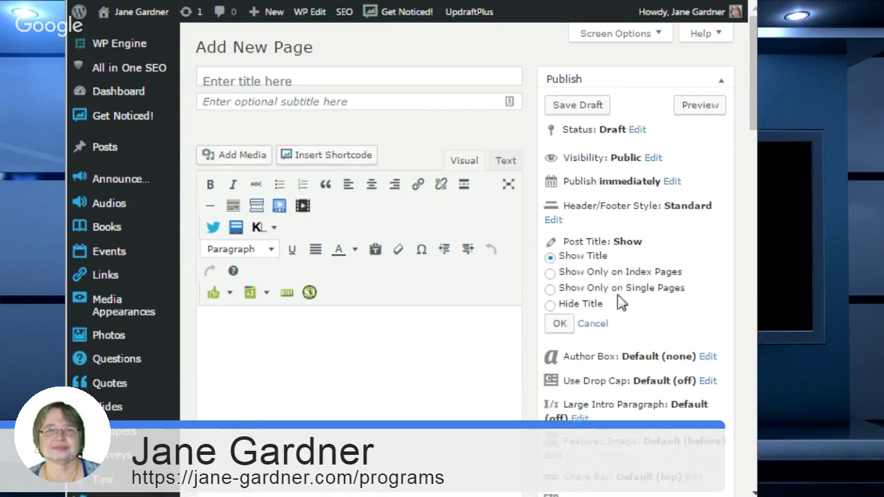
left_click(598, 329)
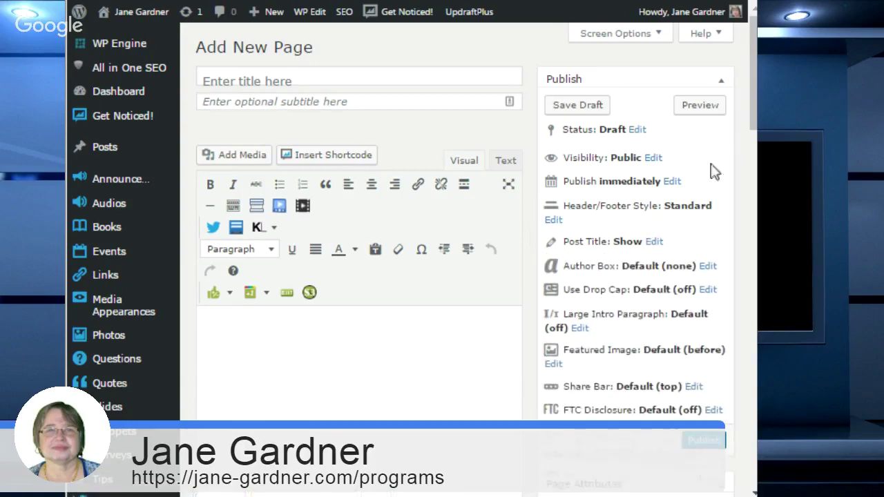
- Look through the available parent pages in the page attributes, leaving the page without a parent
left_click_drag(753, 120, 755, 137)
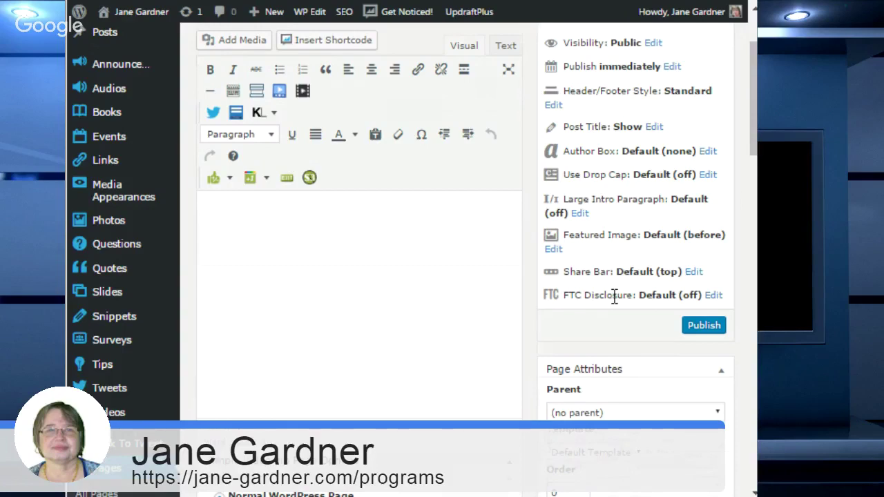
left_click_drag(754, 147, 753, 194)
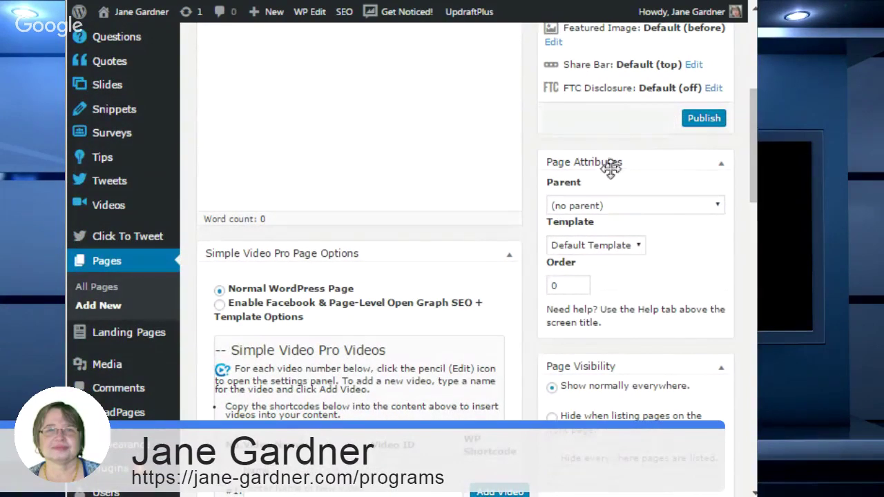
left_click(627, 206)
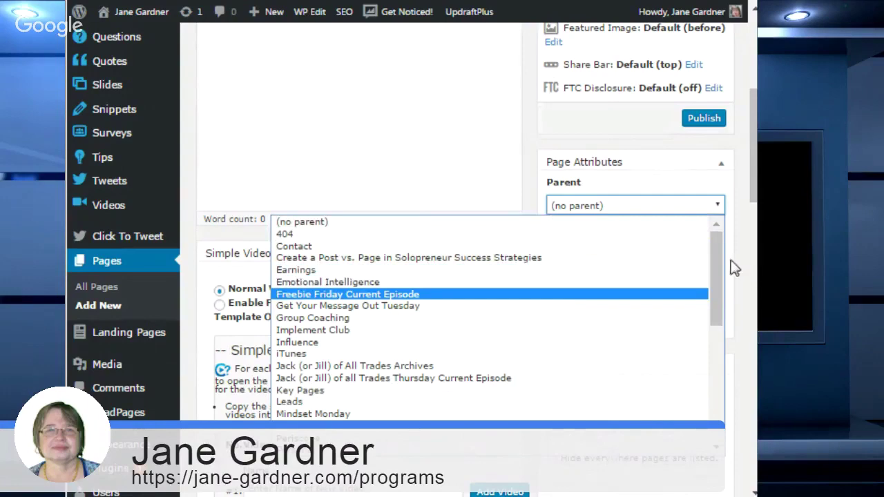
left_click_drag(718, 282, 726, 347)
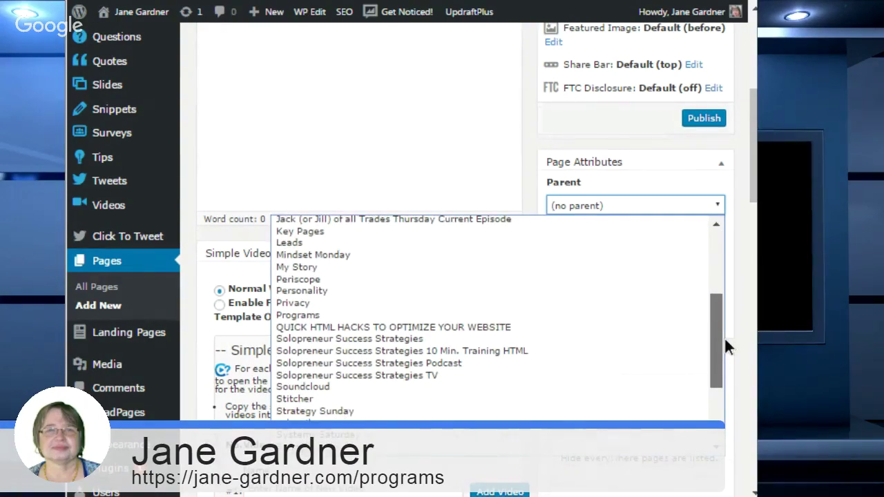
left_click_drag(725, 337, 726, 339)
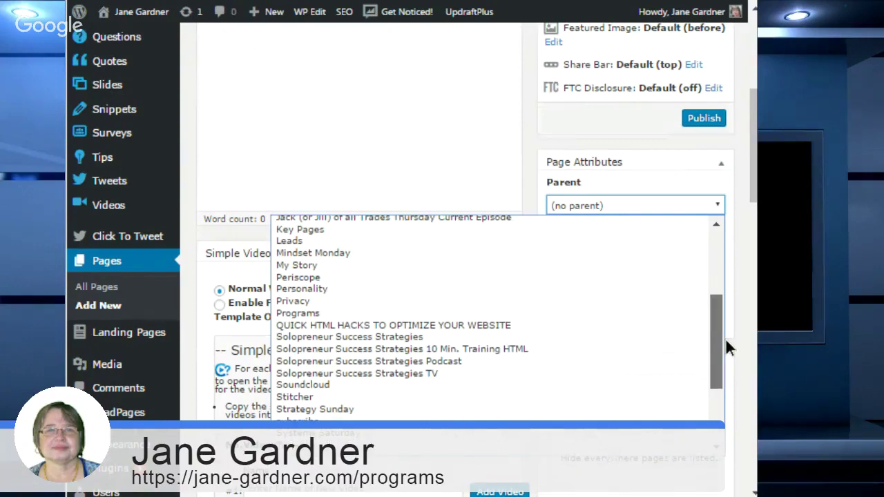
left_click_drag(725, 340, 741, 406)
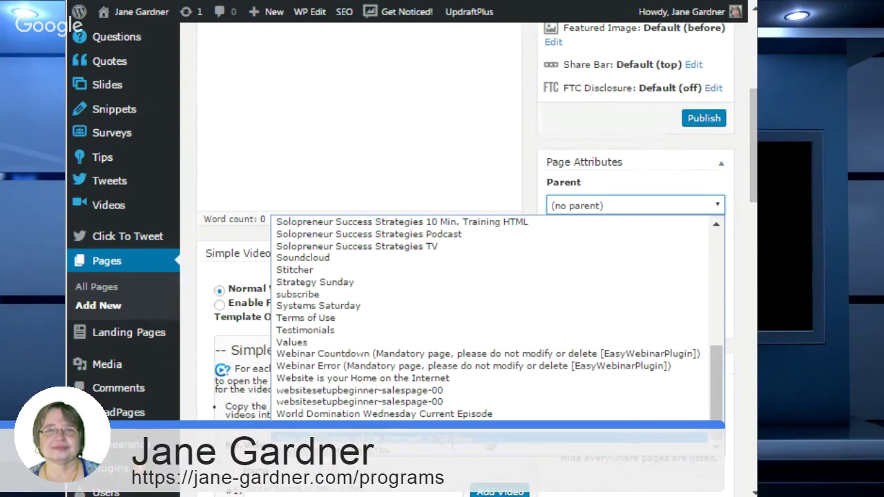
left_click_drag(725, 419, 744, 249)
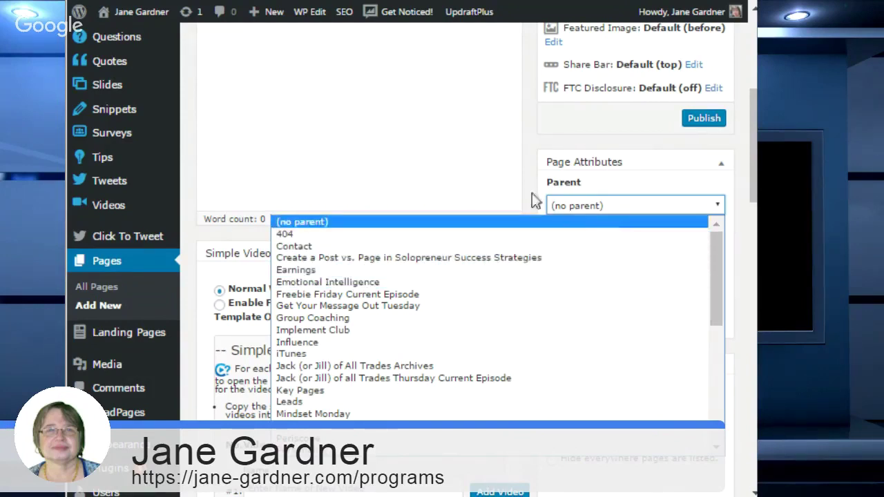
left_click(444, 136)
- Examine the page template choices and the page visibility, video, featured image and SEO settings
left_click(610, 247)
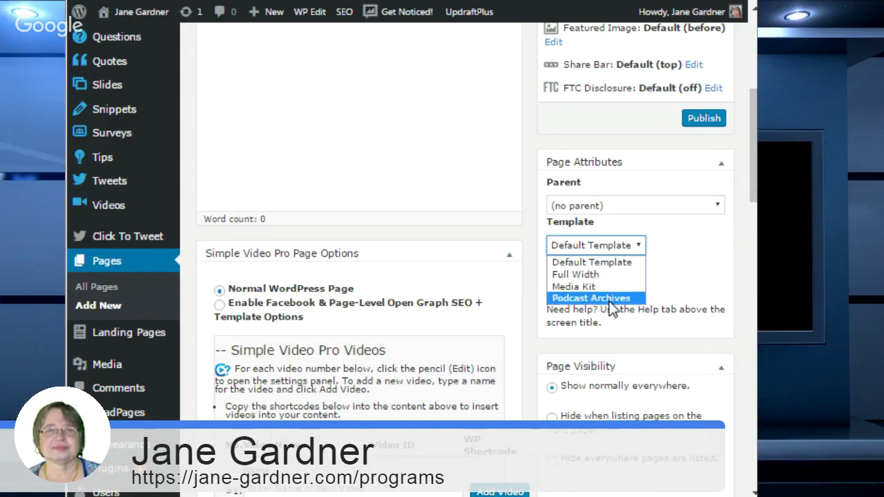
scroll(705, 286, "down", 1)
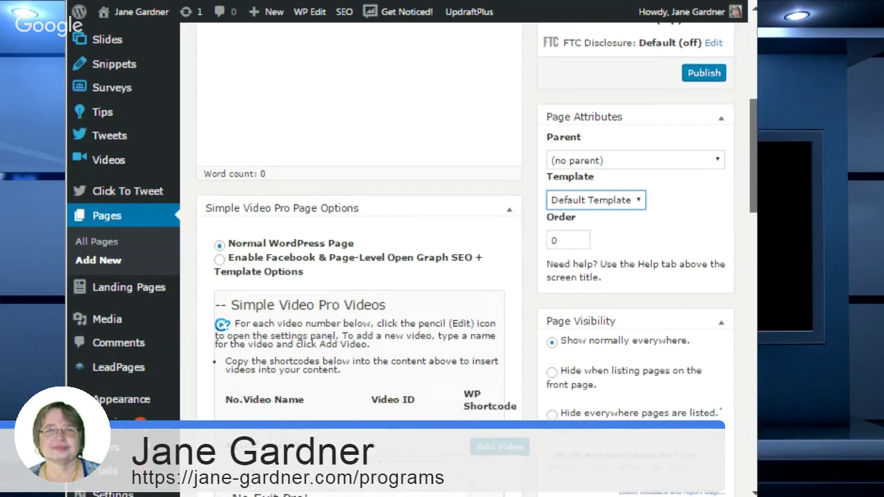
scroll(684, 234, "down", 3)
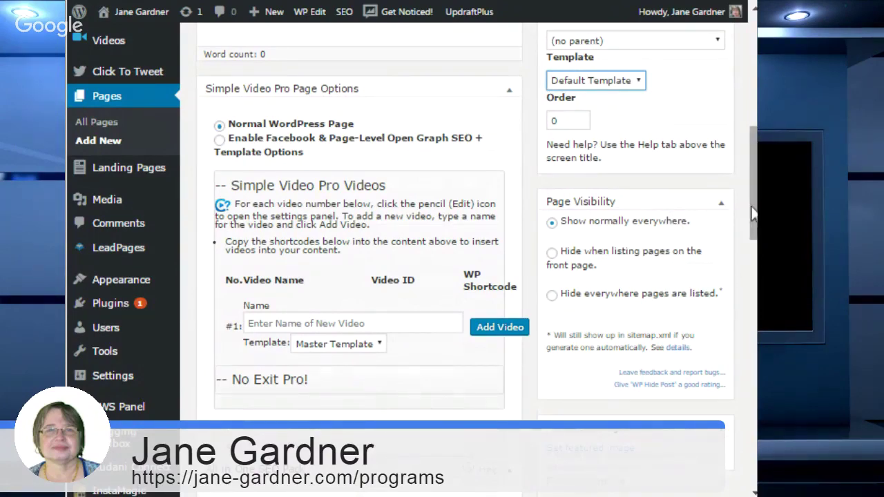
left_click_drag(754, 214, 755, 283)
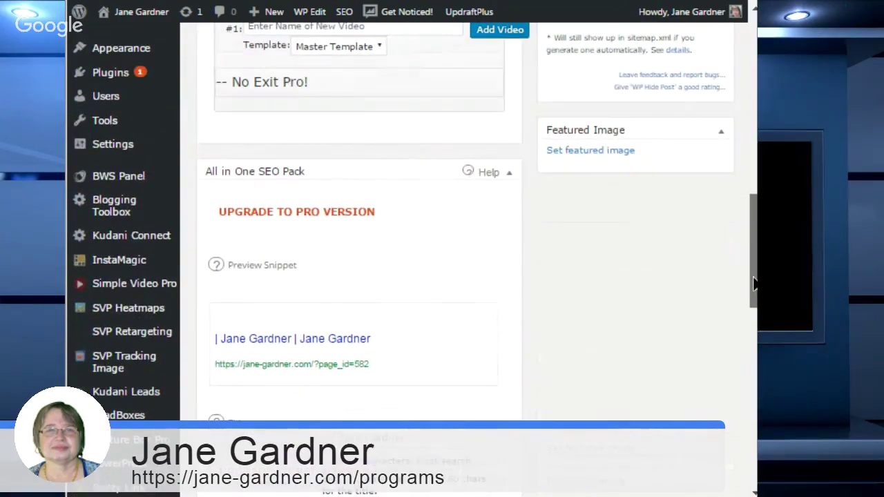
left_click_drag(755, 284, 757, 92)
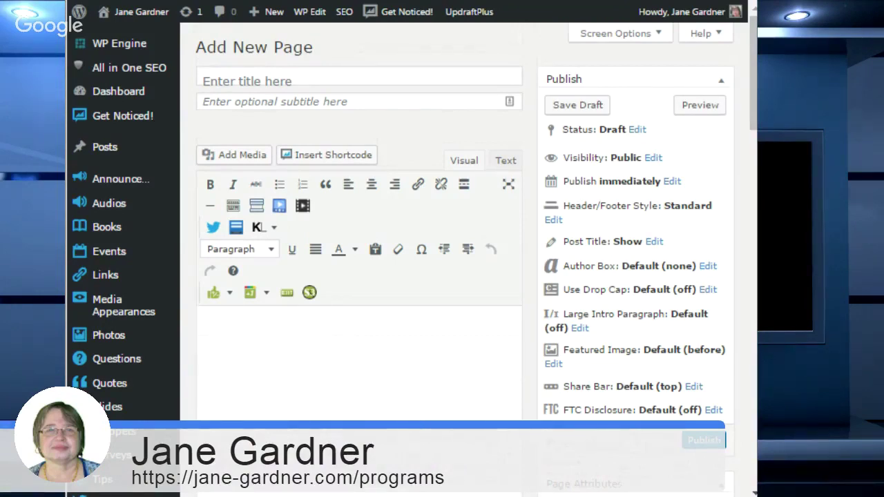
- Copy the heading "Personify Your Brand Voice in Your Business" from the Notepad document into the new page's title
left_click_drag(378, 496, 421, 0)
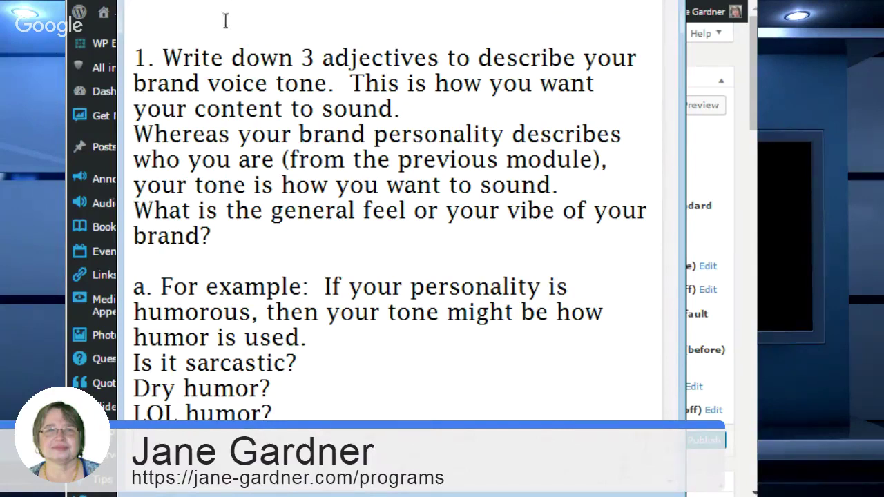
right_click(659, 4)
left_click(567, 43)
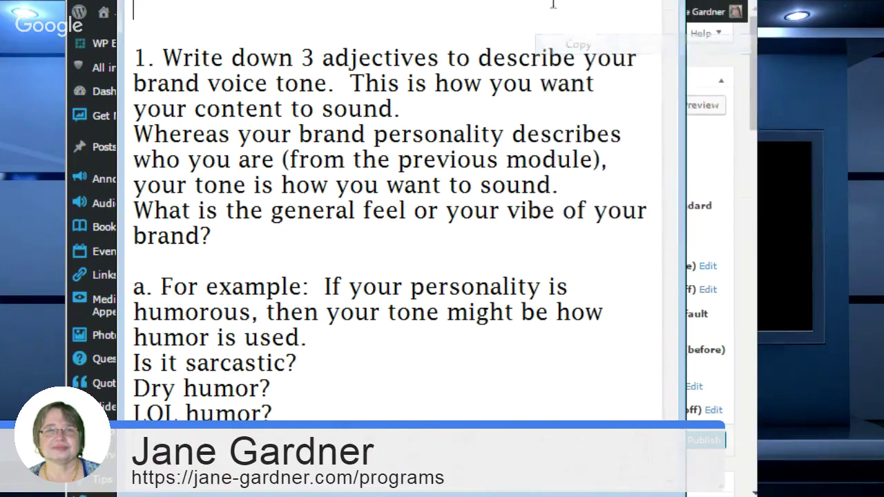
scroll(387, 208, "up", 1)
left_click(596, 292)
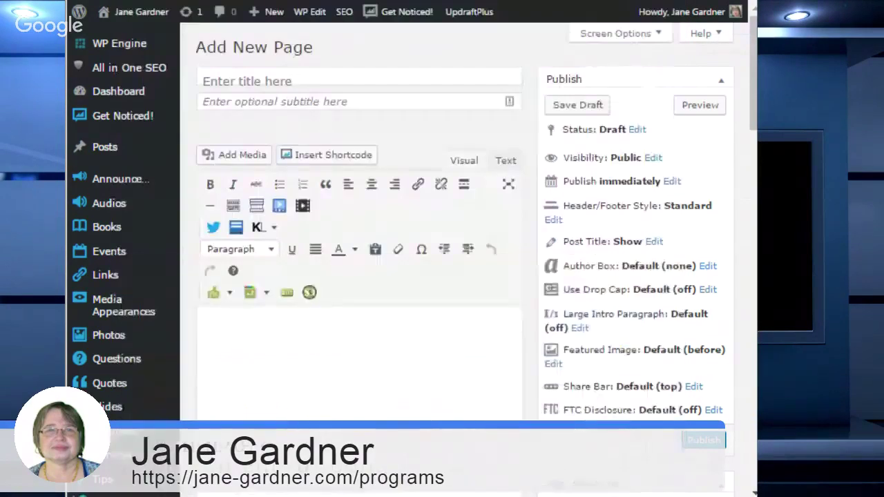
left_click(265, 78)
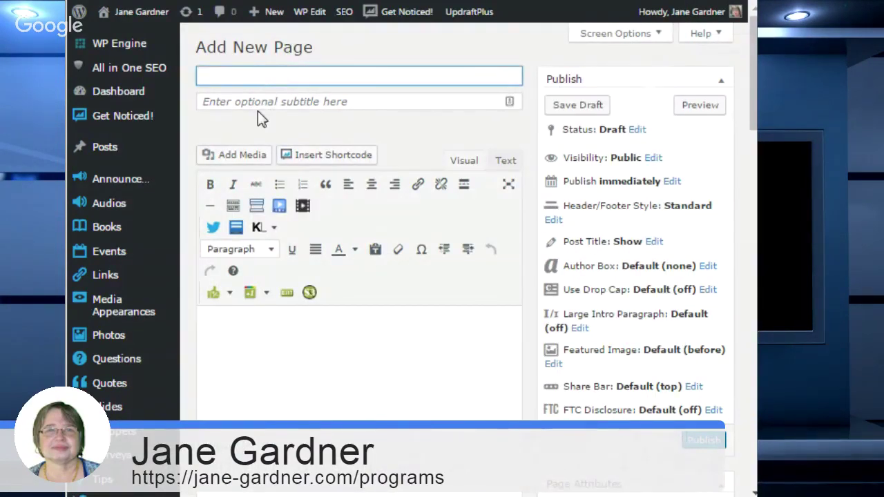
key("ctrl+v")
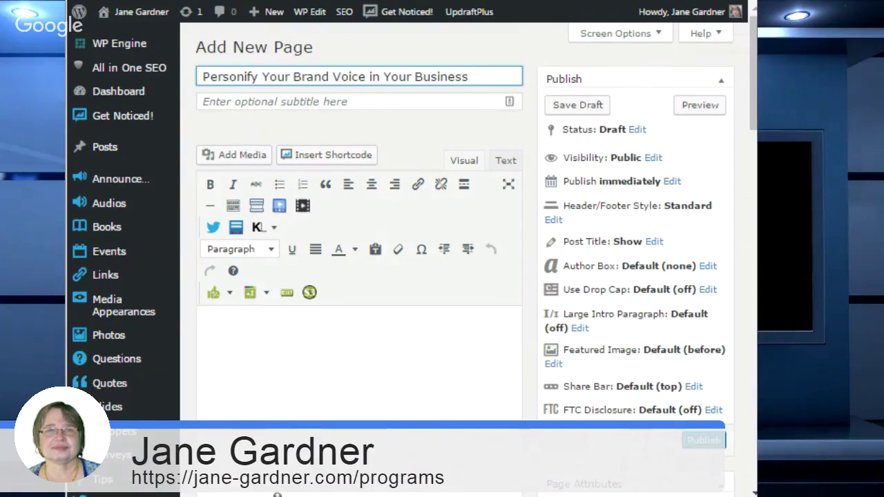
- Copy the brand voice tone exercise from Notepad into the page body and show the content in the Text editor
left_click(277, 495)
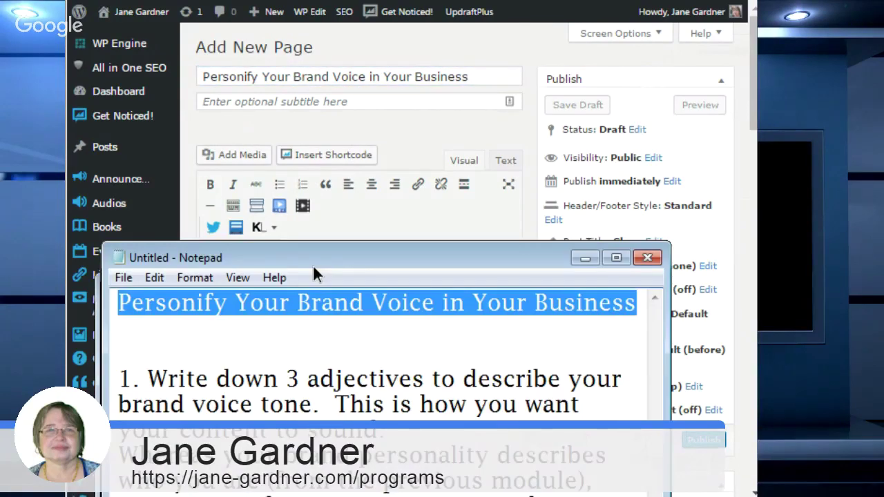
left_click_drag(313, 265, 213, 496)
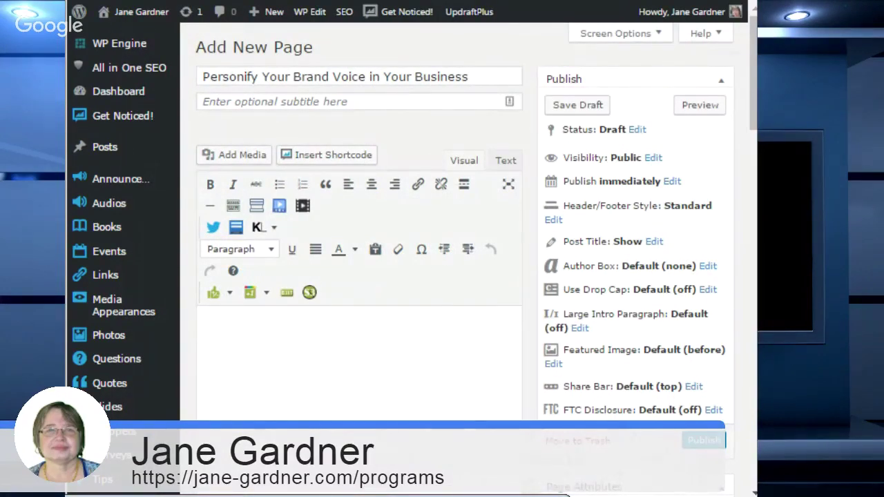
left_click_drag(213, 496, 66, 166)
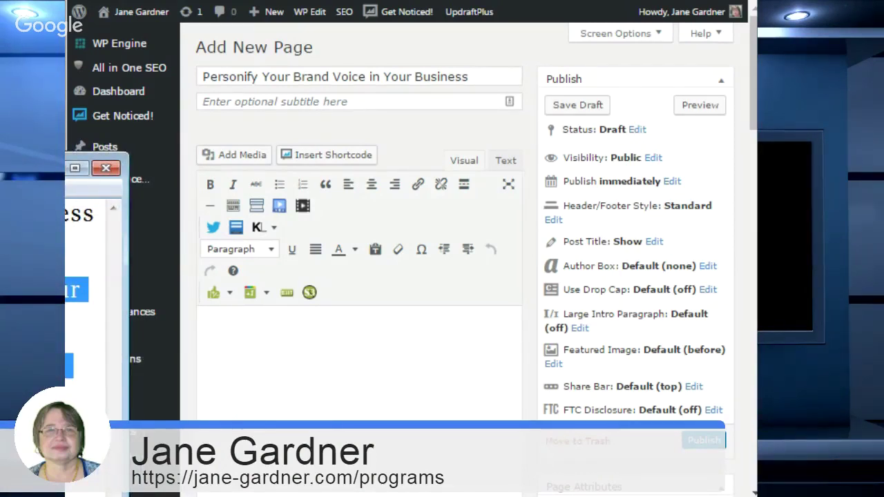
left_click(231, 331)
right_click(230, 336)
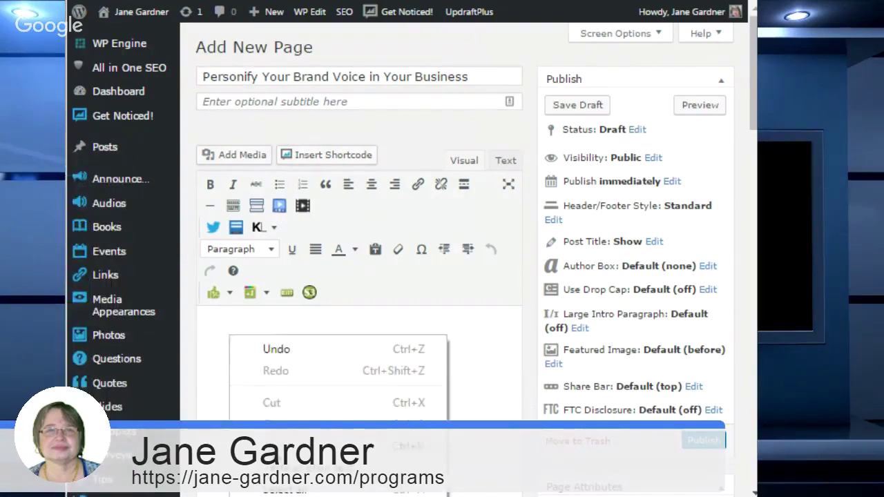
left_click(277, 445)
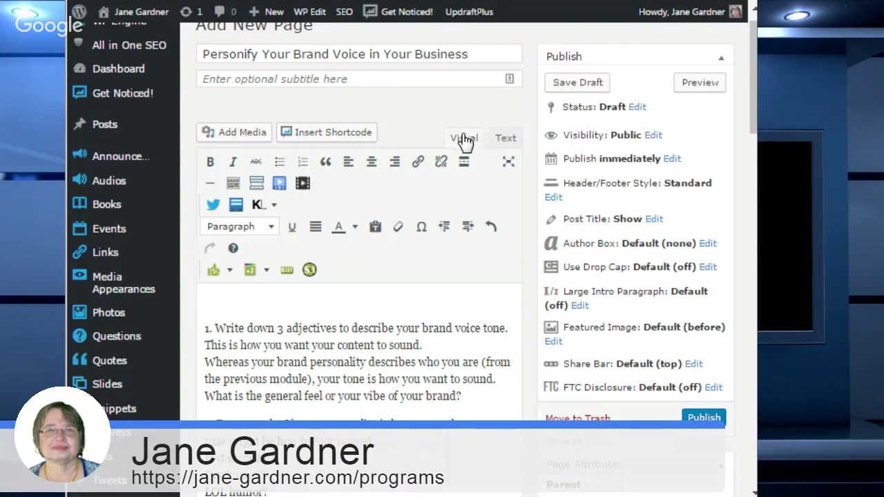
left_click(504, 144)
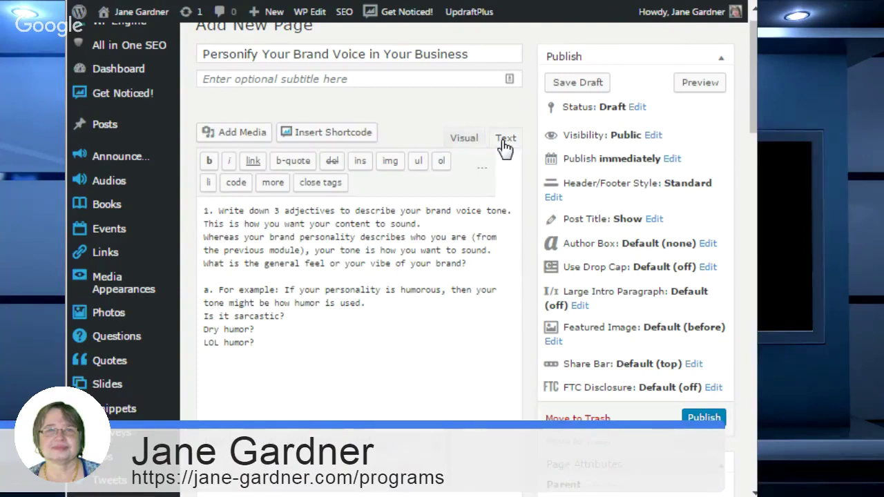
- In the Visual editor, bold "Write down", italicize "his is how you want your content to sound." and strike through "adjectives"
left_click(457, 142)
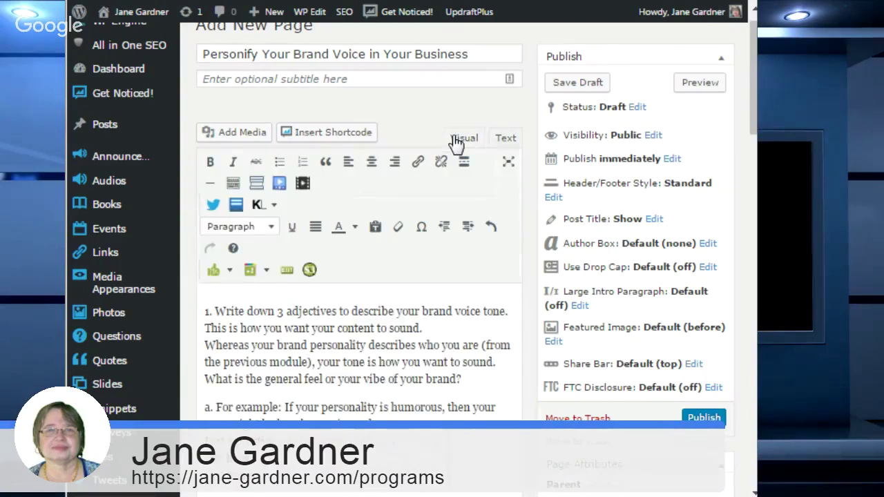
left_click(509, 147)
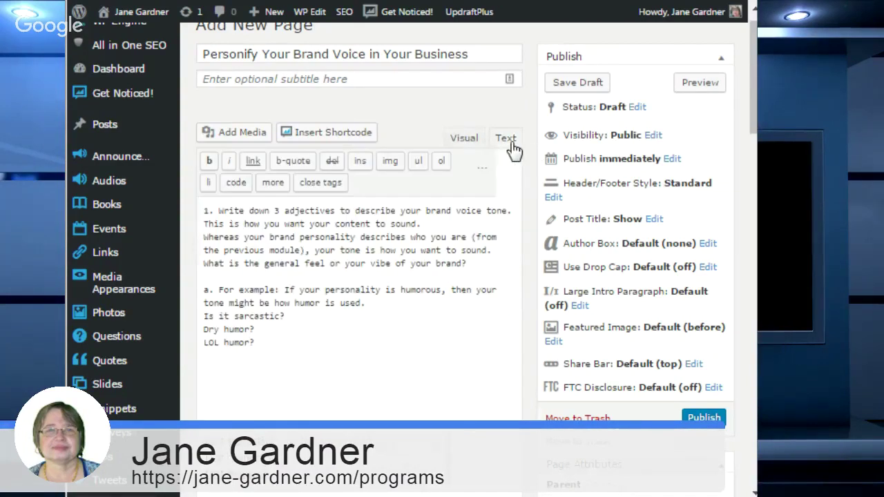
left_click(469, 143)
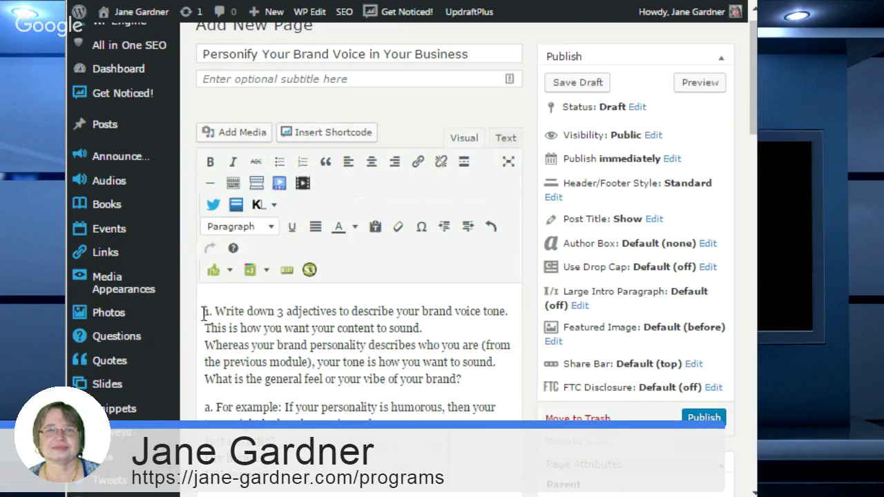
left_click_drag(214, 313, 454, 328)
left_click(210, 161)
left_click(235, 163)
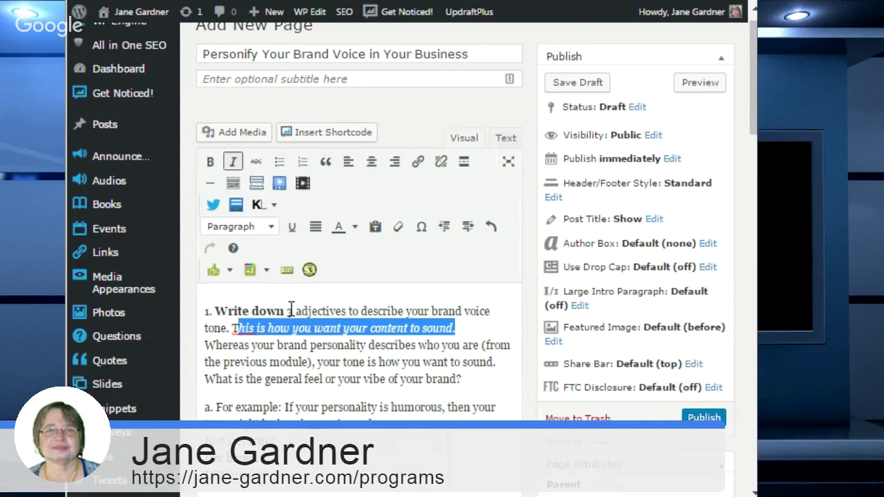
left_click_drag(294, 311, 347, 313)
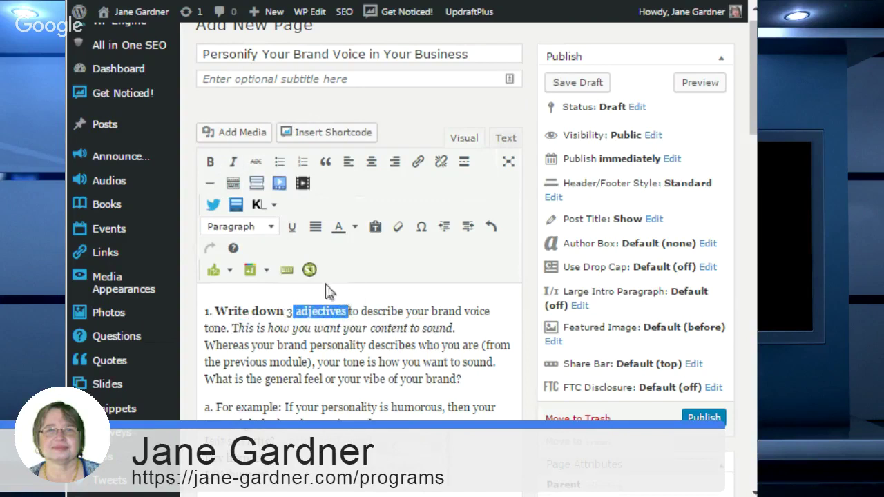
left_click(254, 168)
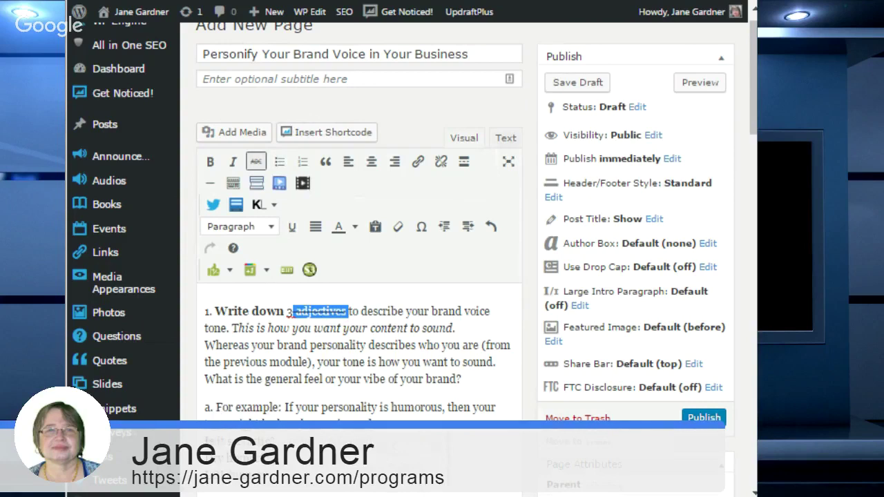
- Turn the humor example lines into a numbered list and check the resulting markup in the Text editor
left_click_drag(206, 441, 257, 474)
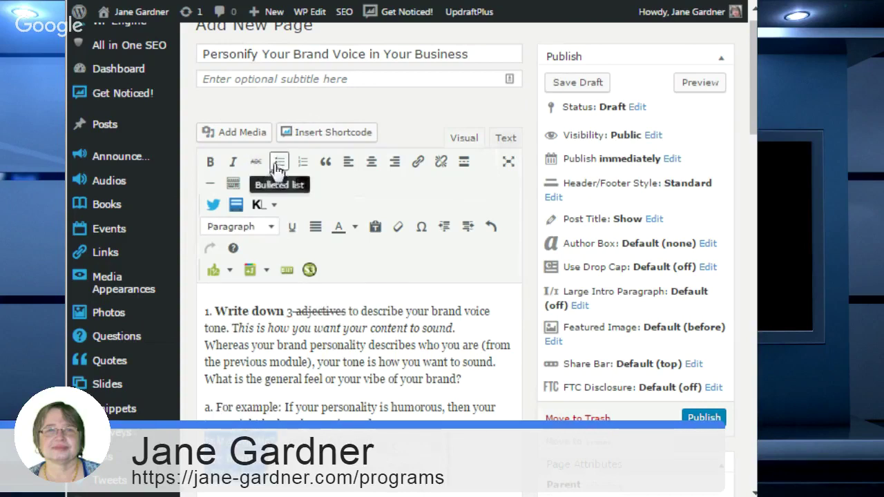
left_click(302, 163)
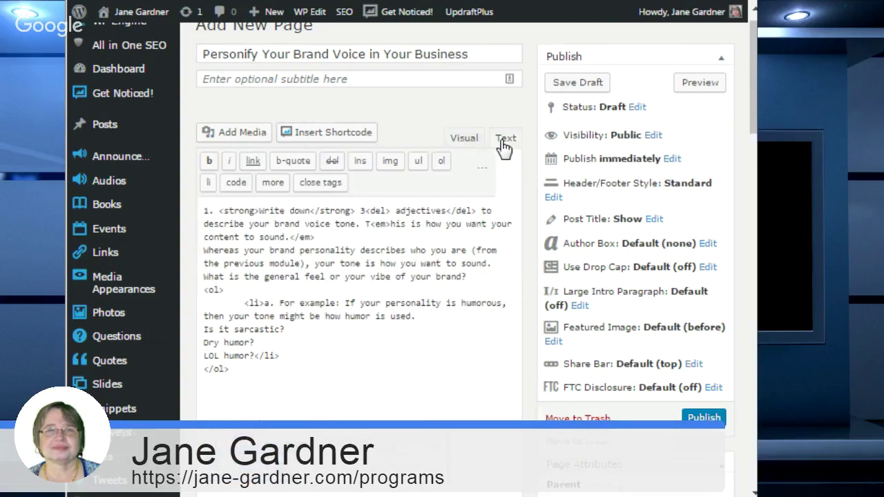
left_click(505, 142)
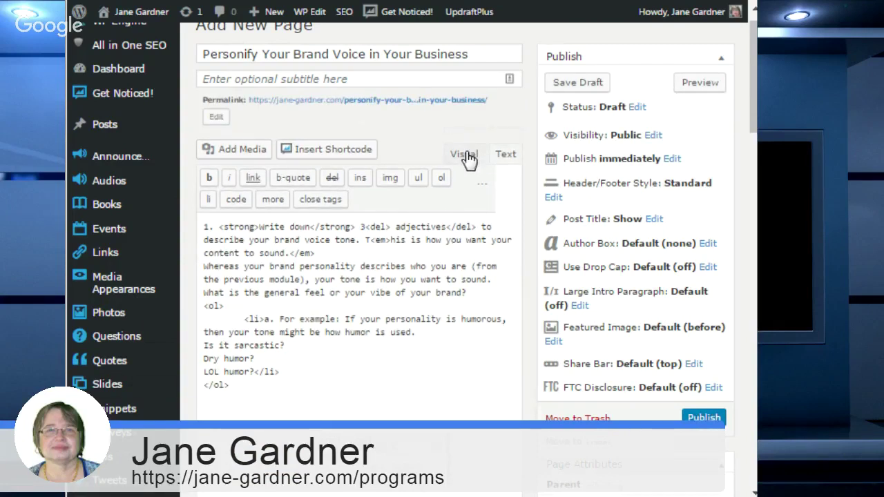
left_click(465, 155)
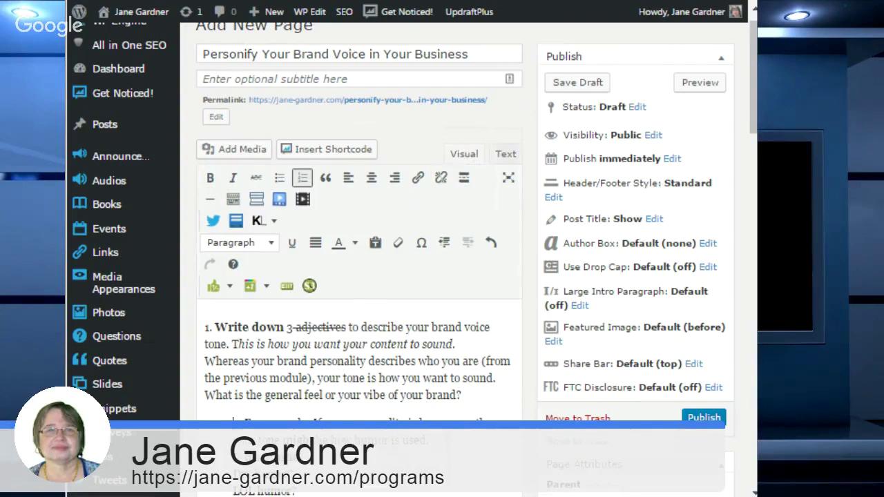
- Change the humor example lines from a numbered list to a bulleted list
left_click(282, 180)
left_click_drag(231, 425, 297, 492)
left_click(280, 181)
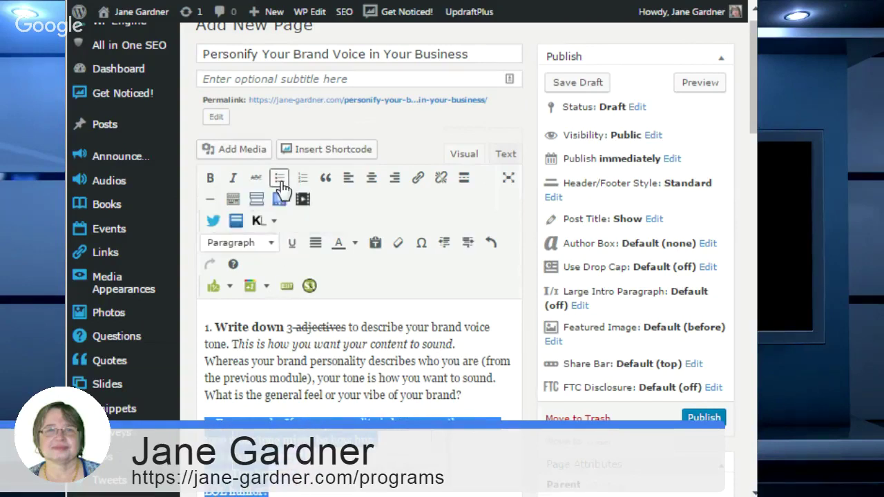
left_click(281, 181)
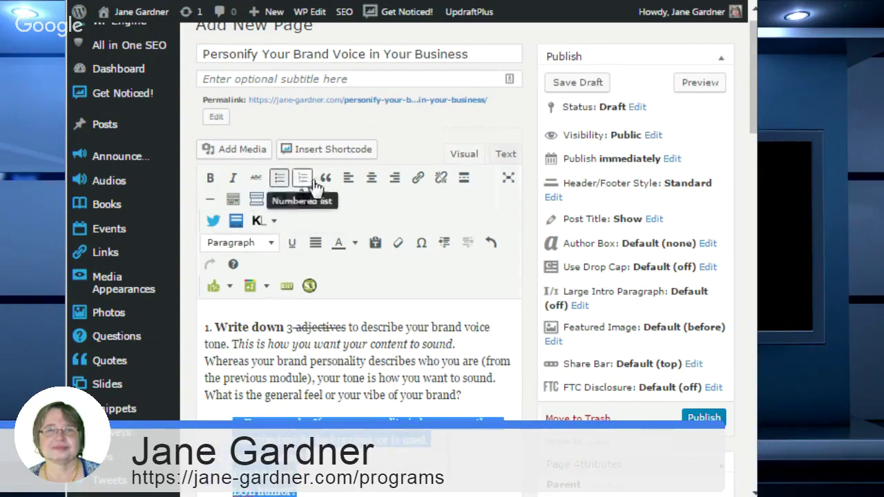
- Try to format the passage "Whereas your brand personality describes who you are (from the previous module)" as a blockquote
left_click_drag(205, 364, 319, 378)
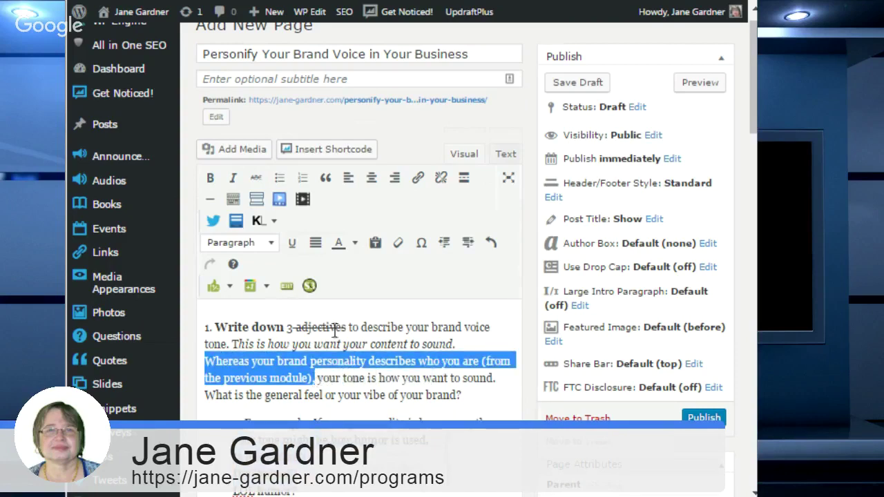
left_click(326, 178)
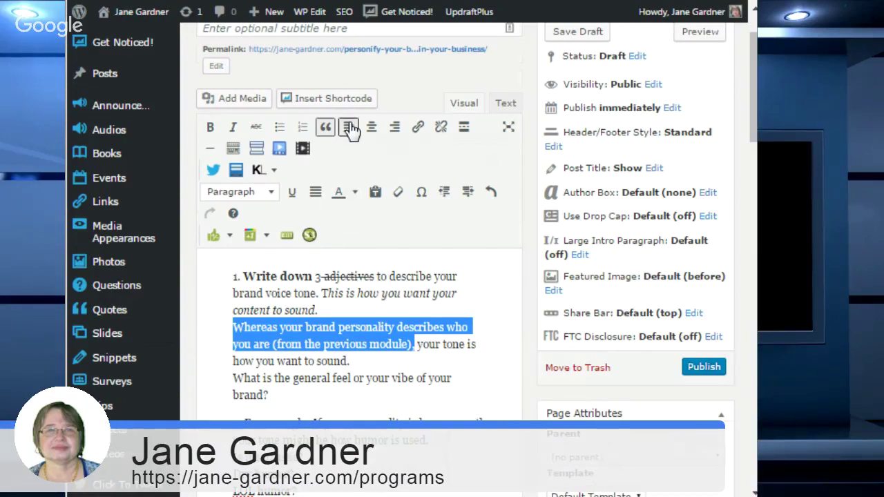
left_click(325, 126)
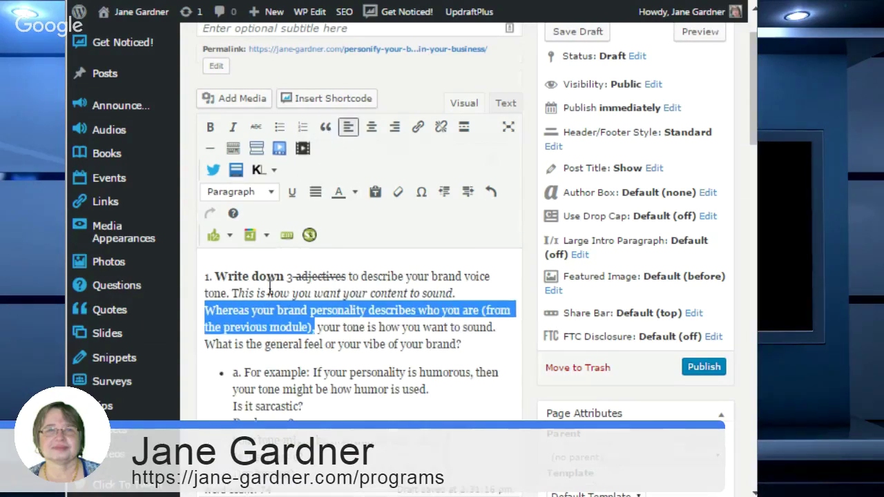
left_click(235, 319)
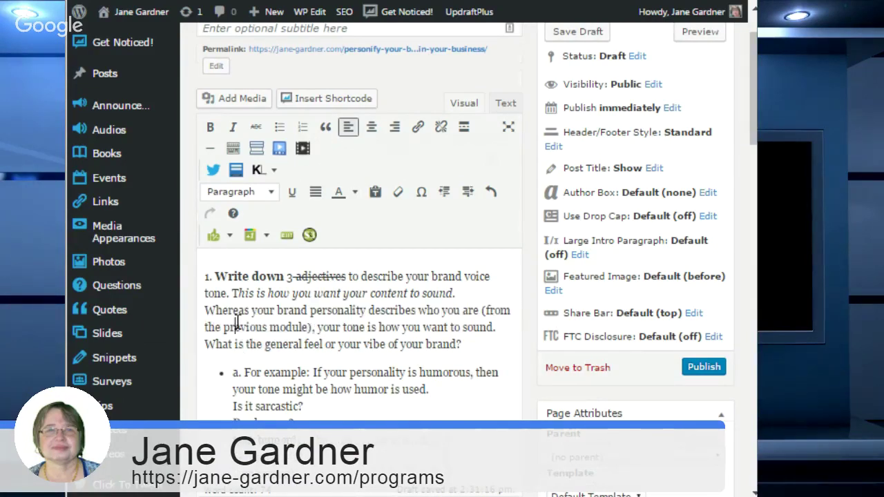
- Separate the "Whereas your brand personality" sentence into its own paragraph and format it as a blockquote
left_click(206, 311)
key("Return")
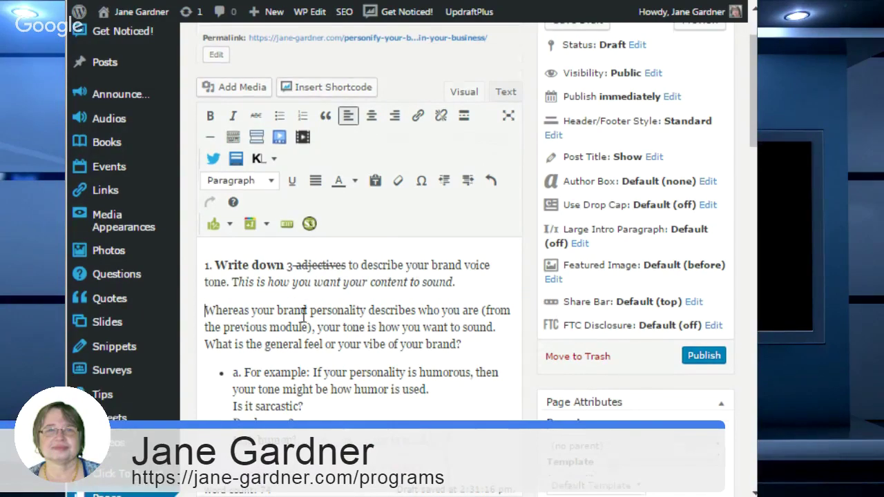
left_click(504, 327)
key("Return")
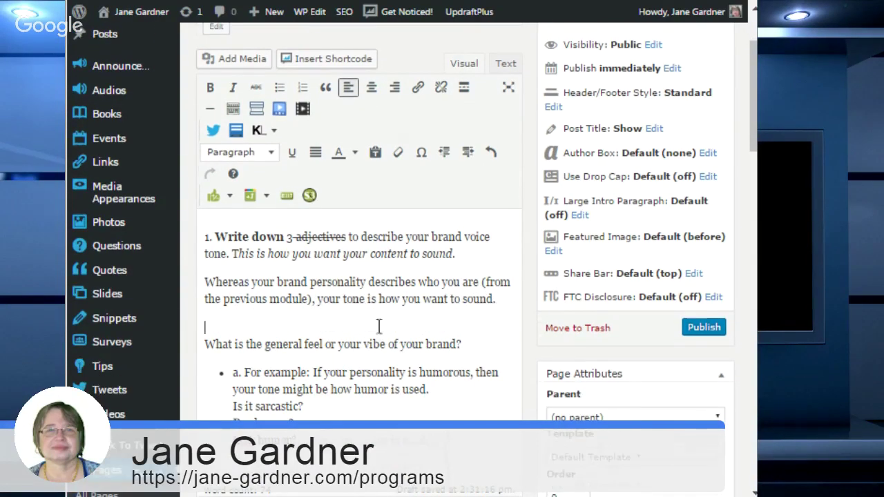
left_click_drag(205, 282, 496, 300)
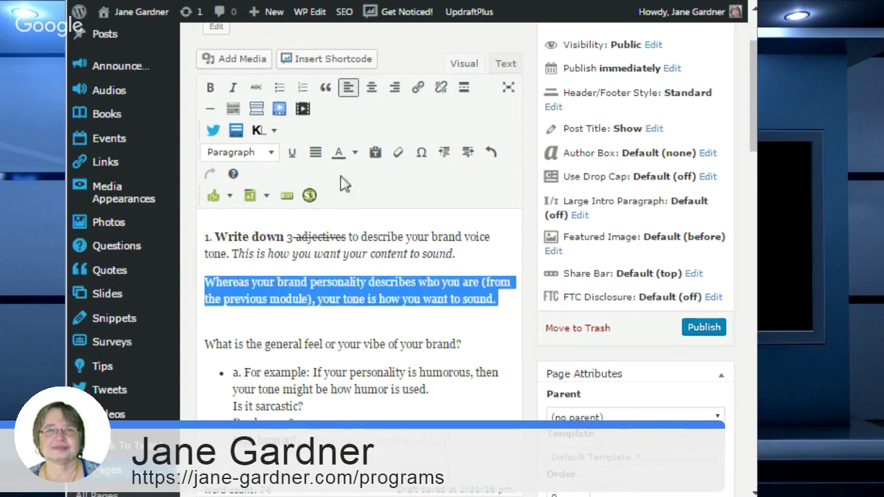
left_click(324, 87)
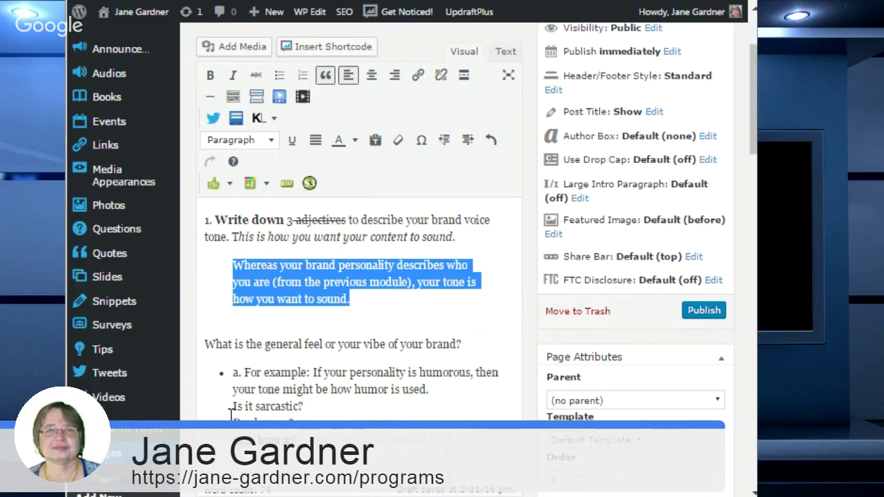
- Center the bulleted humor example text and view the options for inserting a link without adding one
left_click_drag(231, 408, 304, 407)
left_click(372, 75)
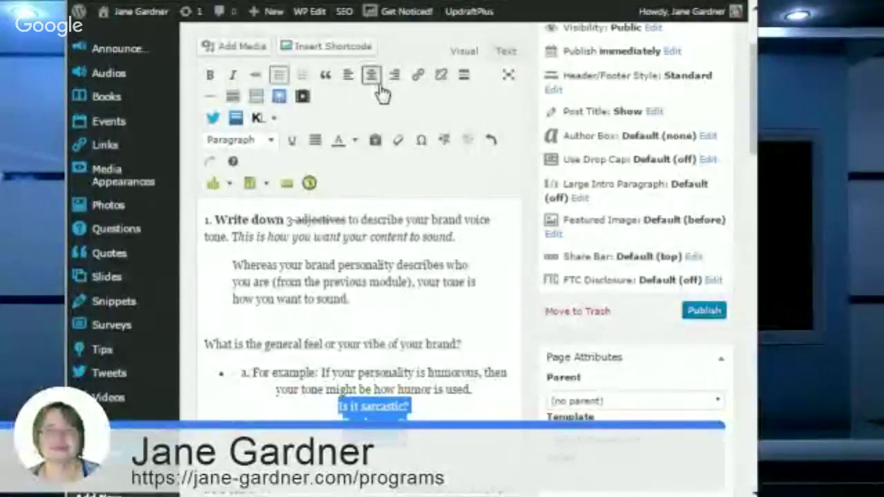
left_click(419, 76)
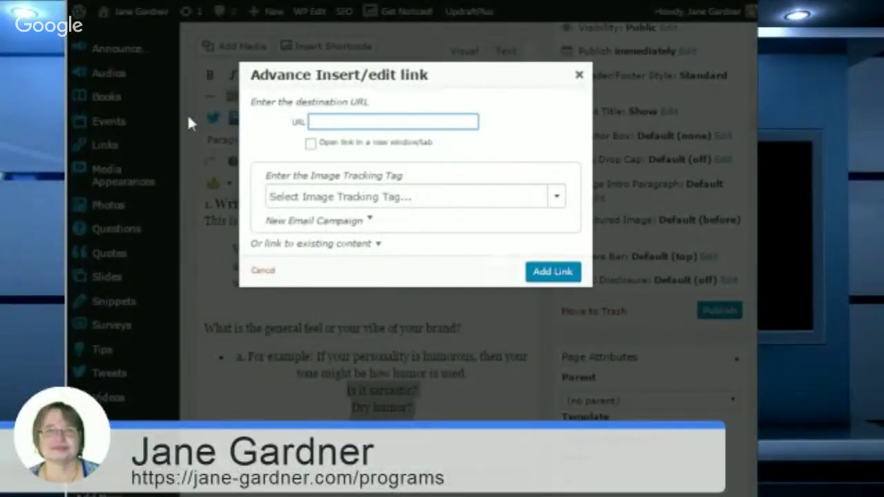
left_click(579, 74)
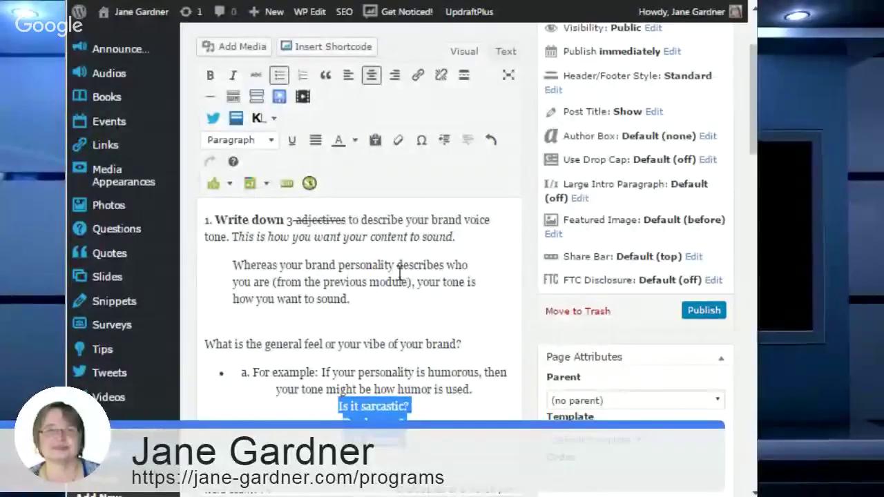
left_click(357, 306)
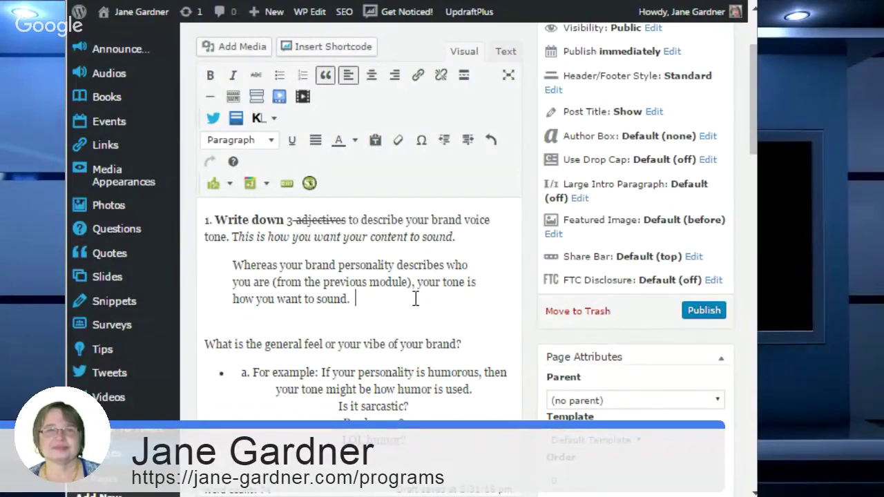
key("Return")
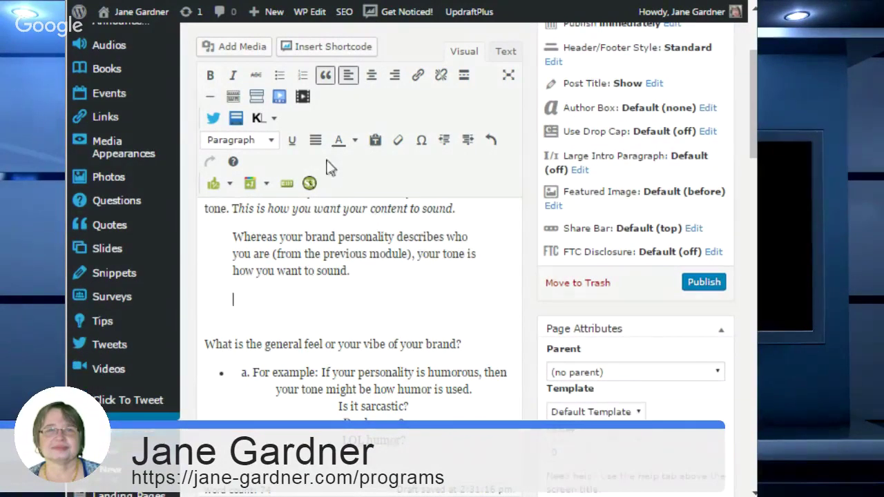
type("http")
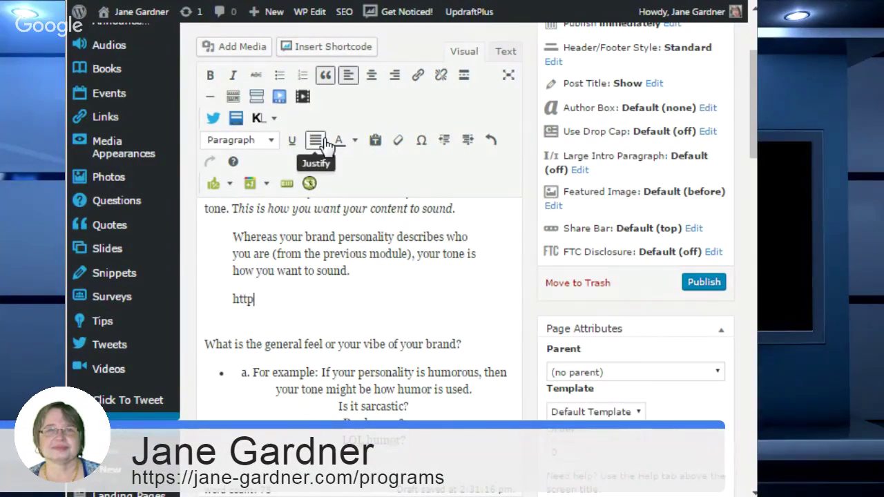
type("://jgtips.com/p")
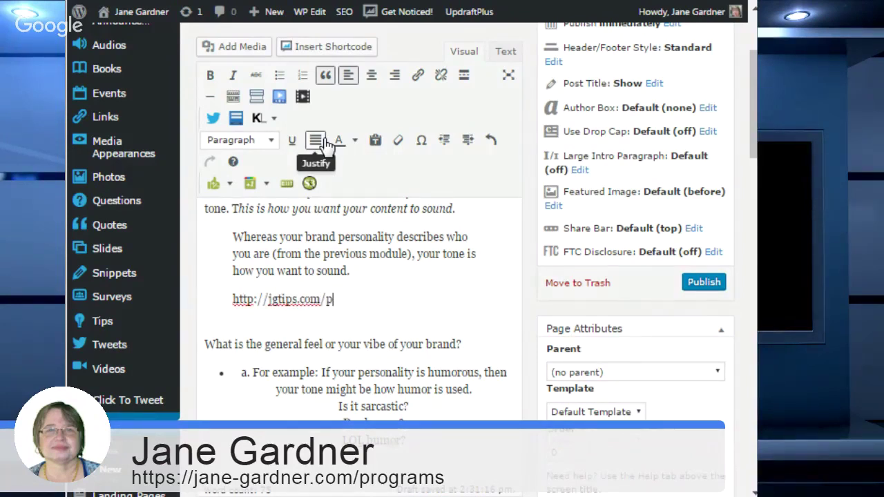
type("rogram")
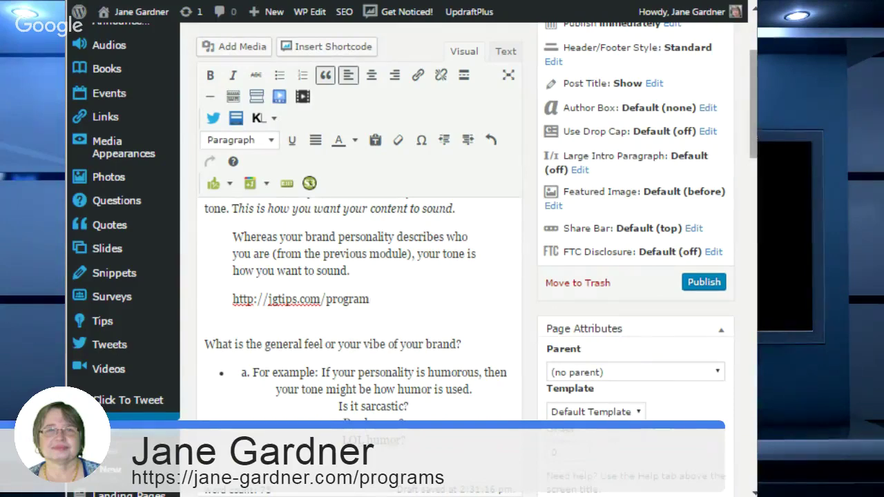
- Add a blank line at the start of the page body and insert the businesswoman technology image from the Media Library
scroll(207, 318, "up", 3)
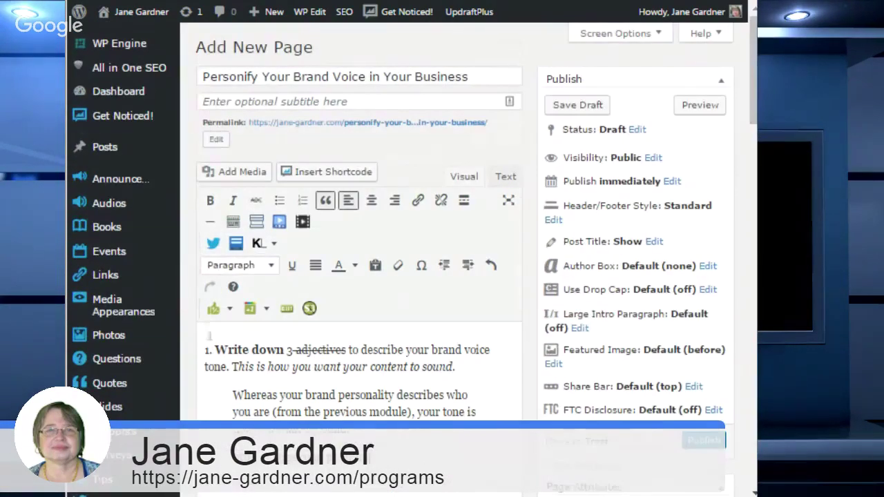
left_click(209, 334)
key("Return")
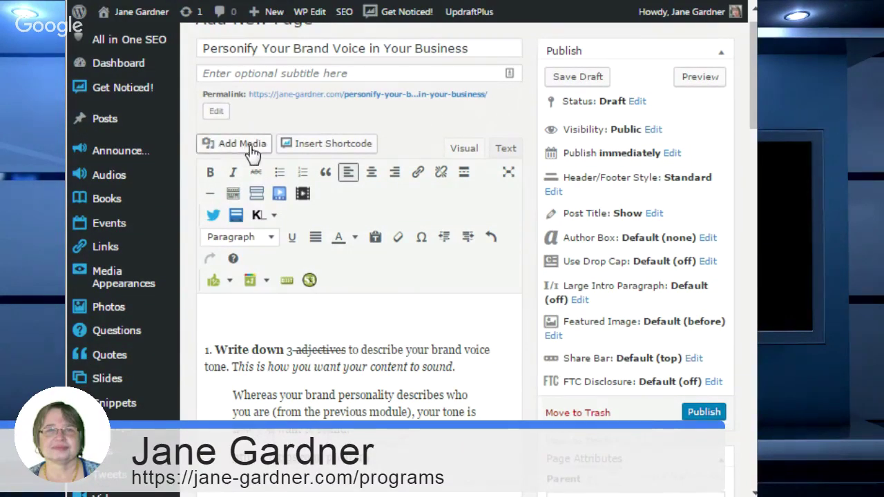
left_click(221, 150)
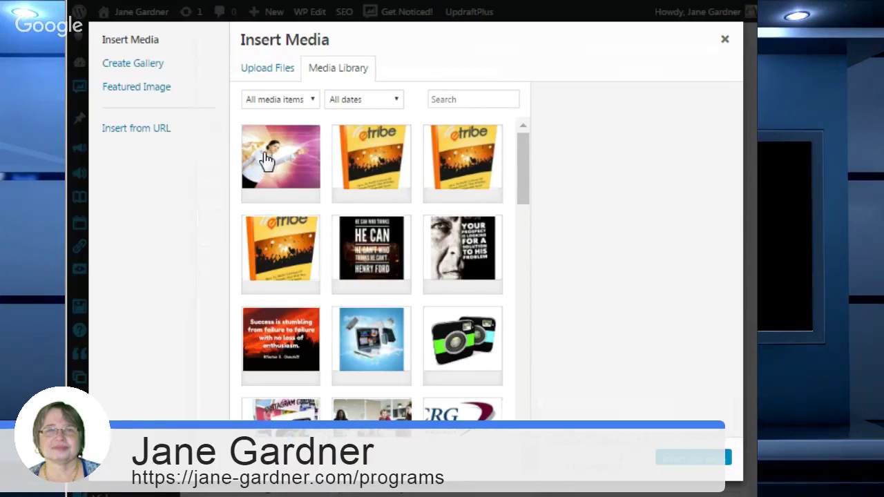
left_click(273, 166)
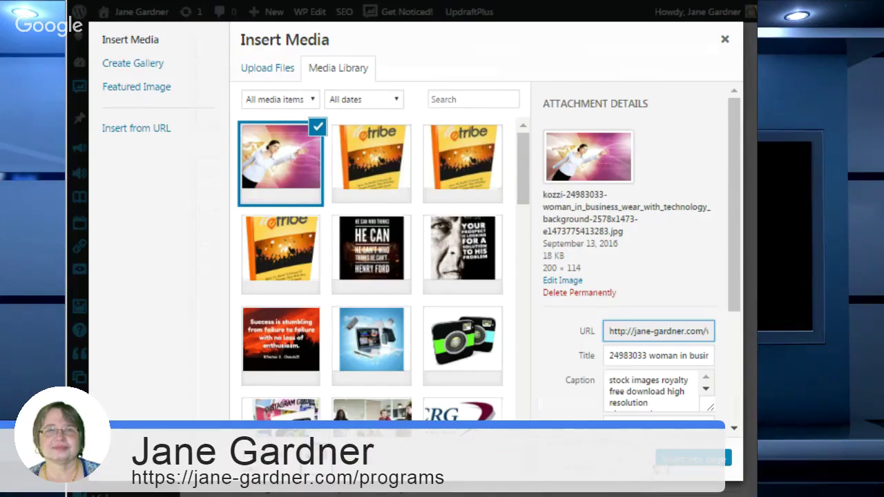
left_click(674, 458)
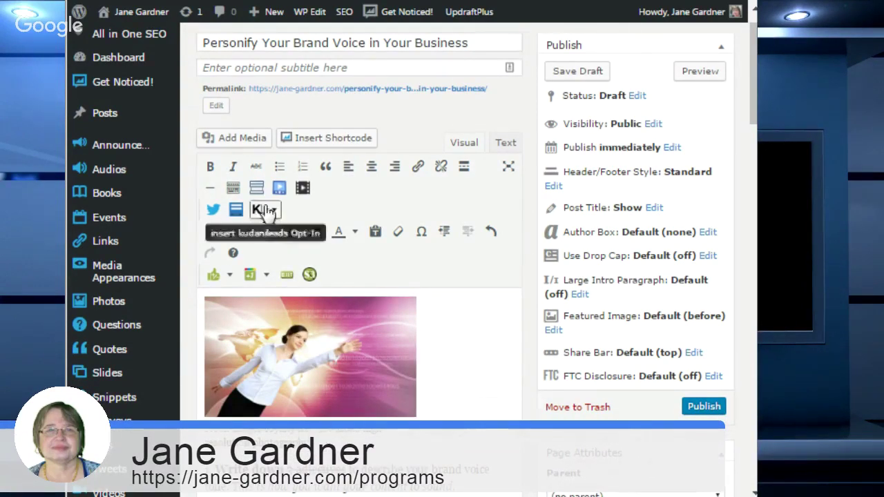
- Upload the image 2015-07-22_11-17-16.png from the computer and insert it into the page below the businesswoman image
left_click(237, 139)
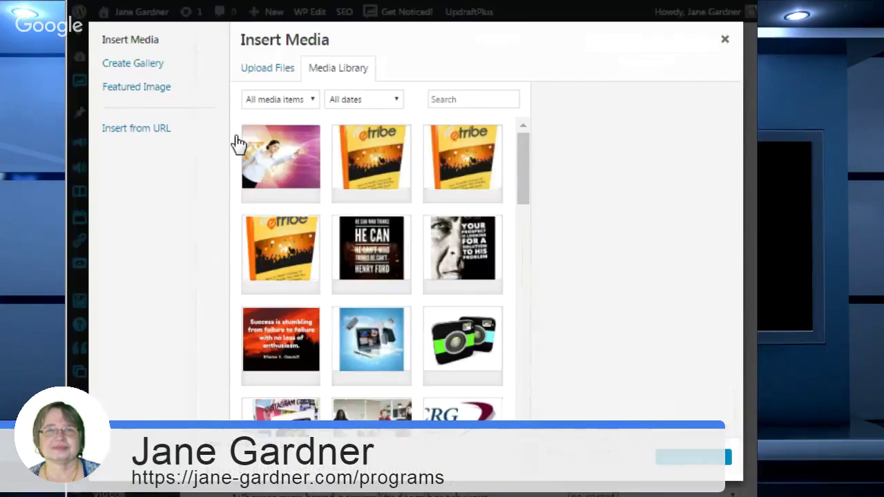
left_click(272, 69)
left_click(482, 271)
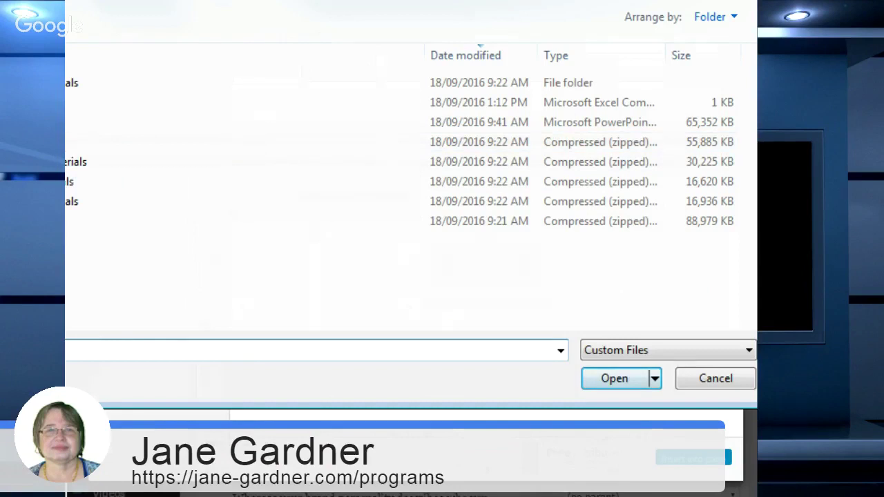
left_click(66, 234)
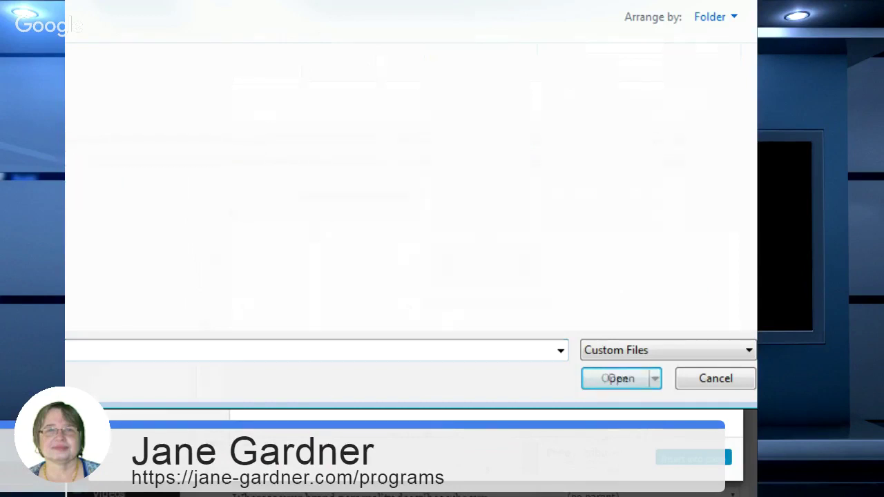
left_click(129, 237)
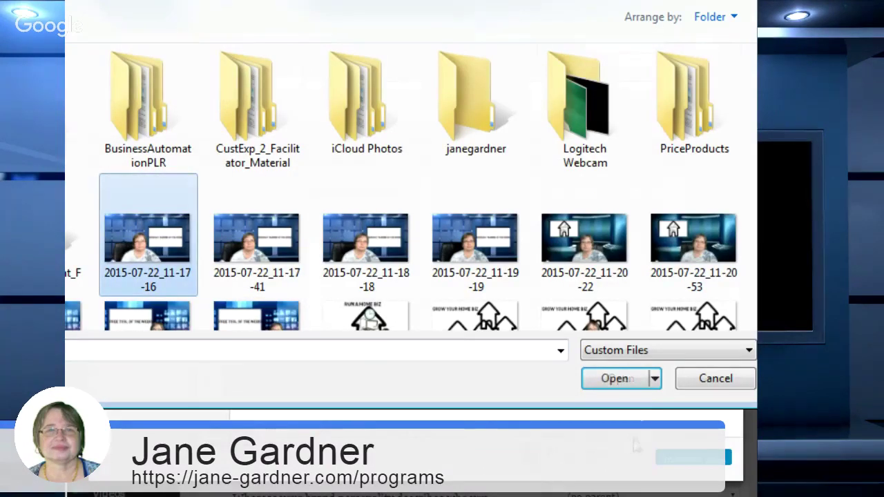
left_click(630, 382)
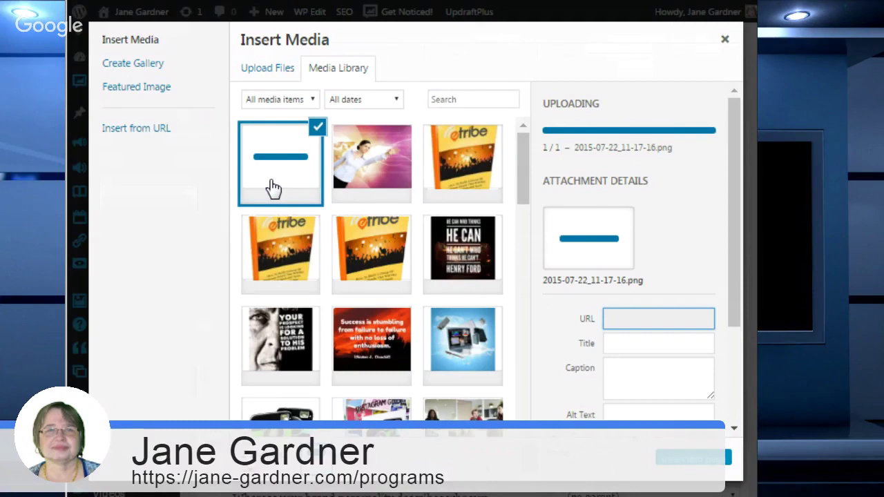
left_click_drag(736, 141, 741, 153)
scroll(691, 154, "down", 3)
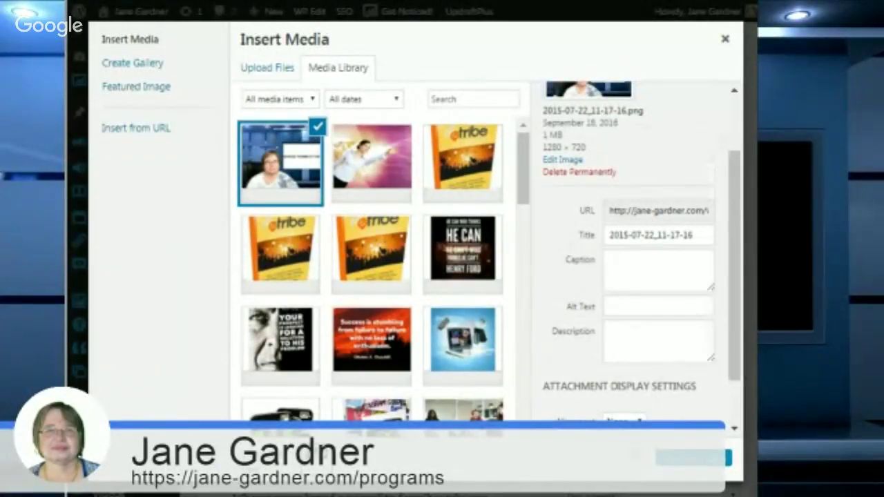
left_click(683, 461)
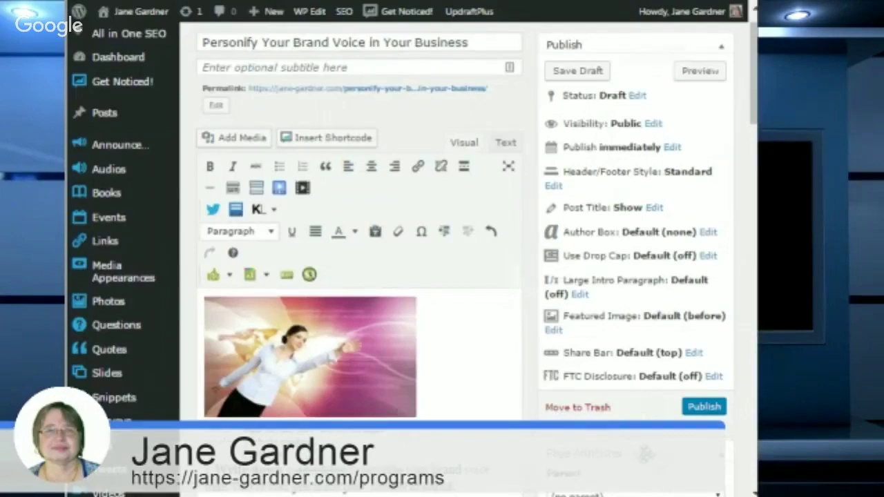
- Check the page body from the images to the humor examples and publish the page
scroll(400, 259, "down", 1)
scroll(359, 311, "down", 5)
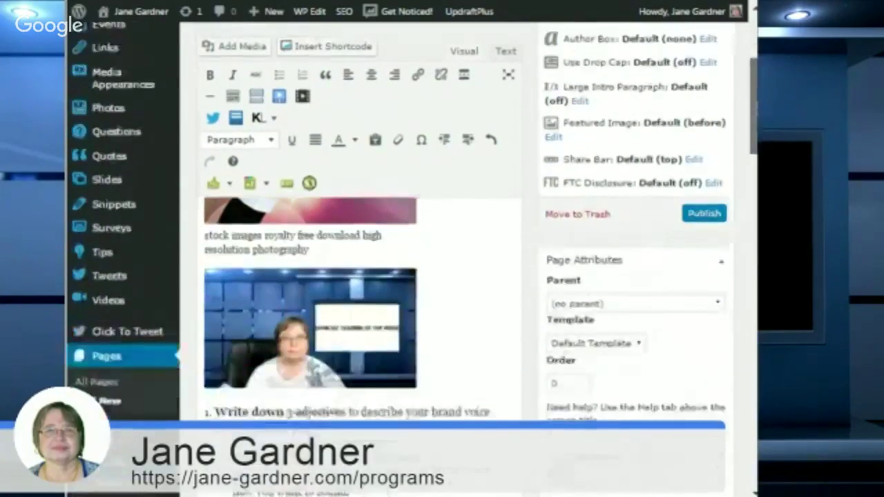
scroll(359, 311, "up", 3)
scroll(360, 311, "down", 7)
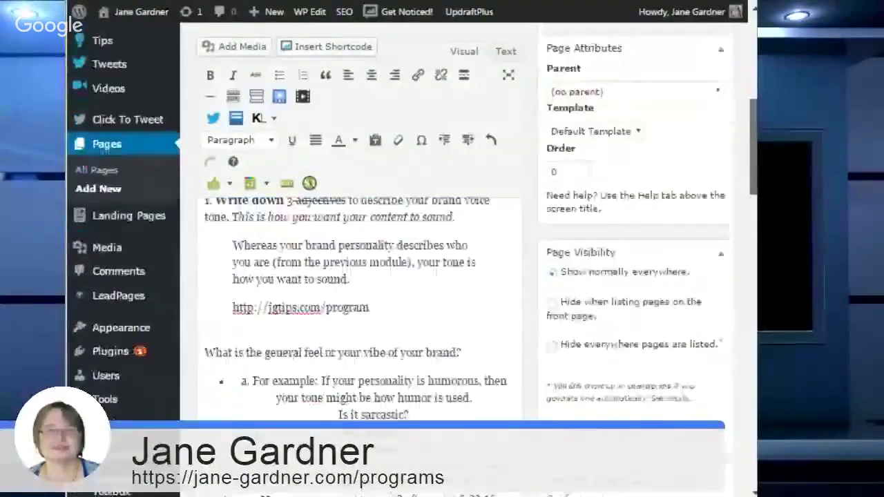
scroll(359, 276, "up", 1)
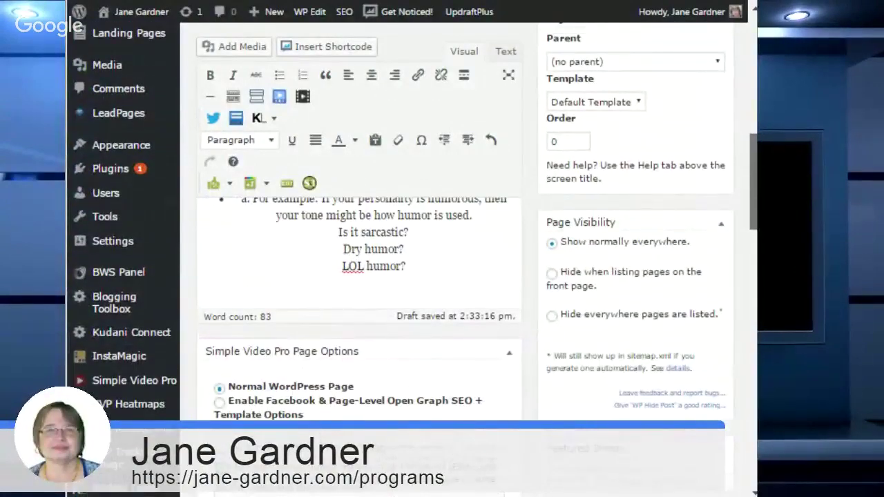
scroll(743, 66, "up", 15)
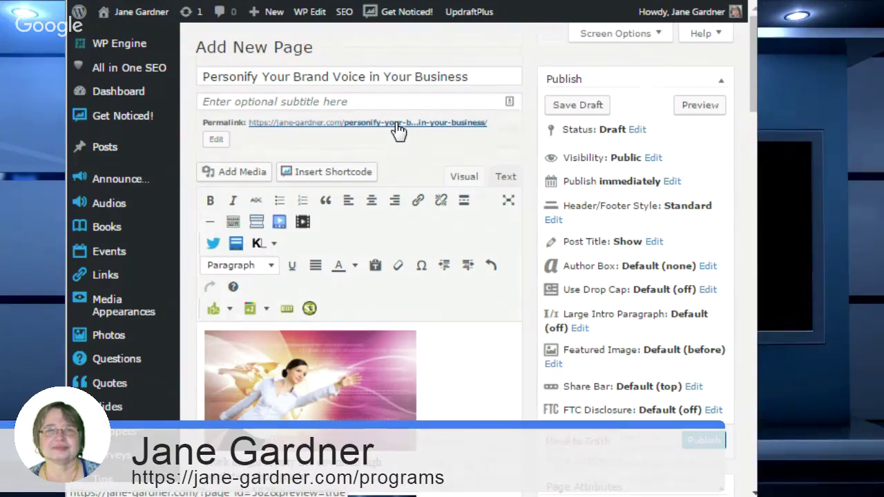
left_click(703, 442)
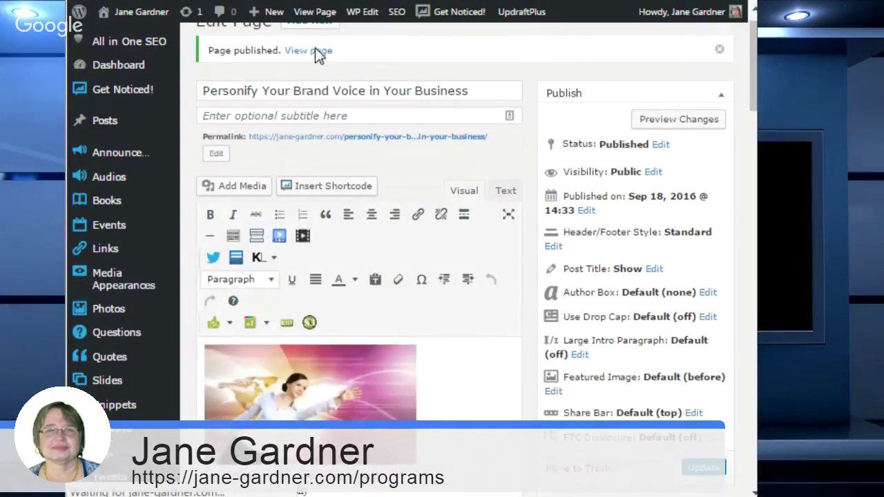
- Open the published page in a new browser tab and examine its title, images and formatted text
right_click(314, 52)
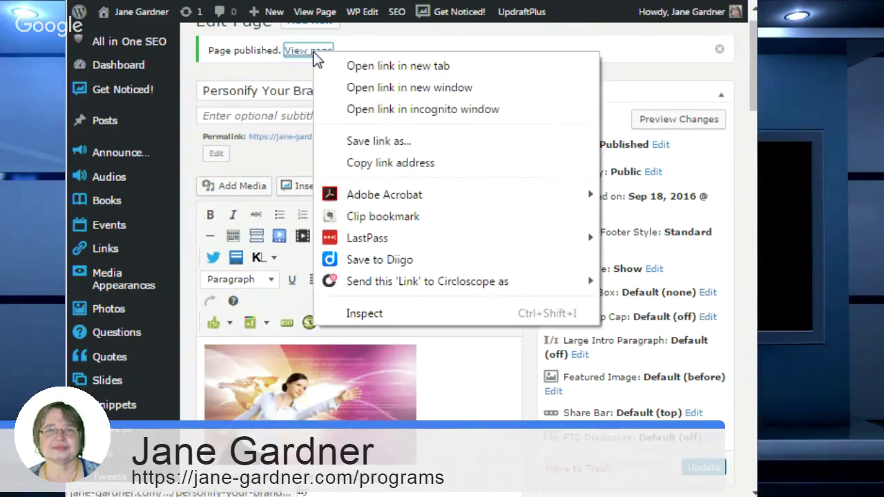
left_click(360, 73)
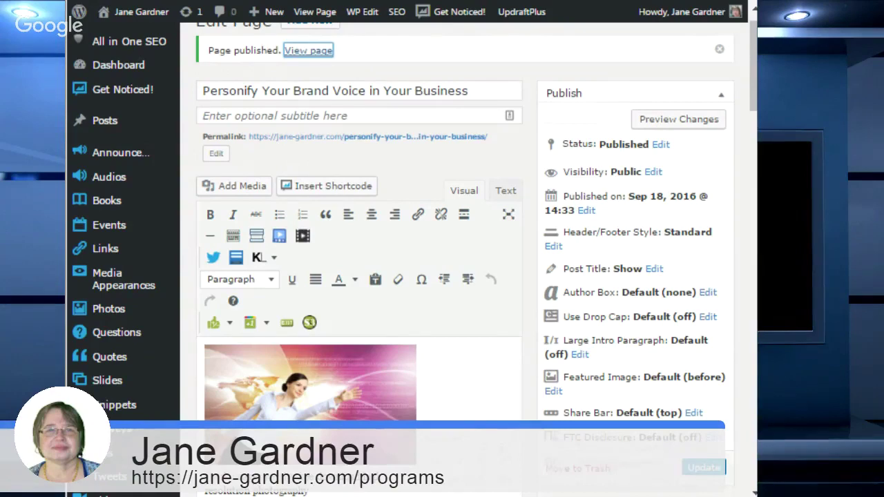
key("ctrl+Tab")
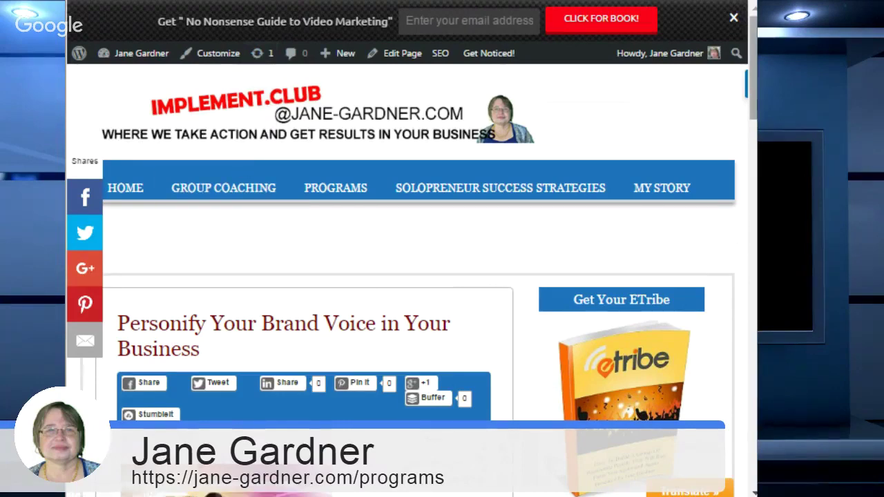
scroll(699, 278, "down", 4)
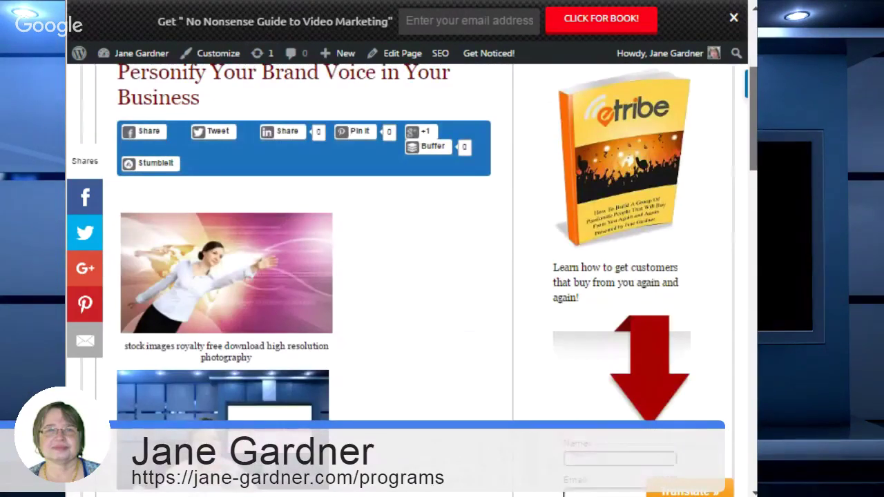
scroll(437, 280, "down", 1)
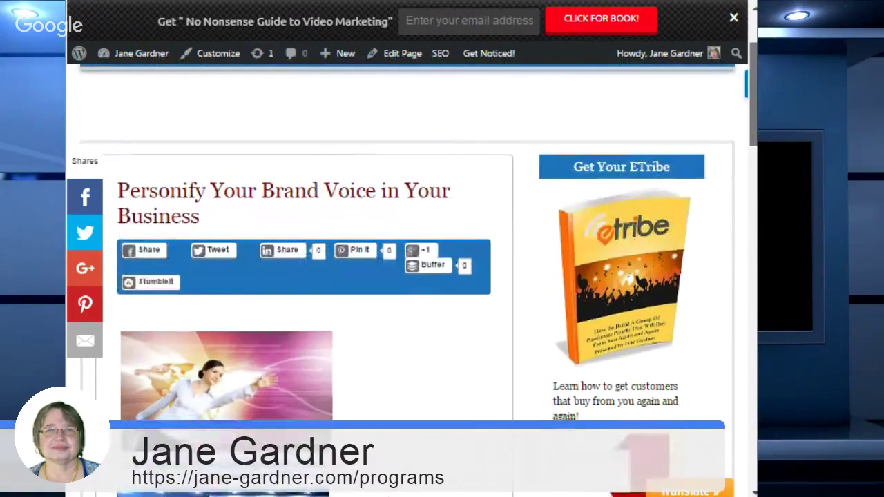
scroll(746, 111, "down", 3)
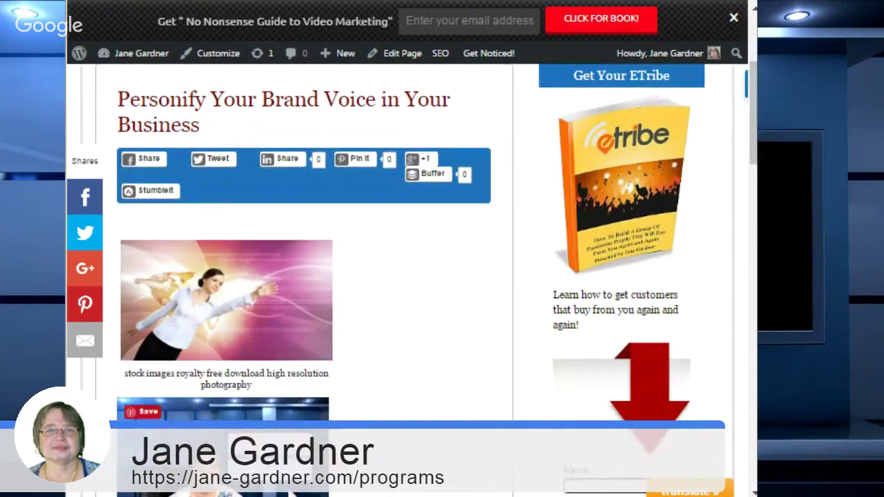
scroll(746, 110, "down", 6)
scroll(428, 276, "down", 1)
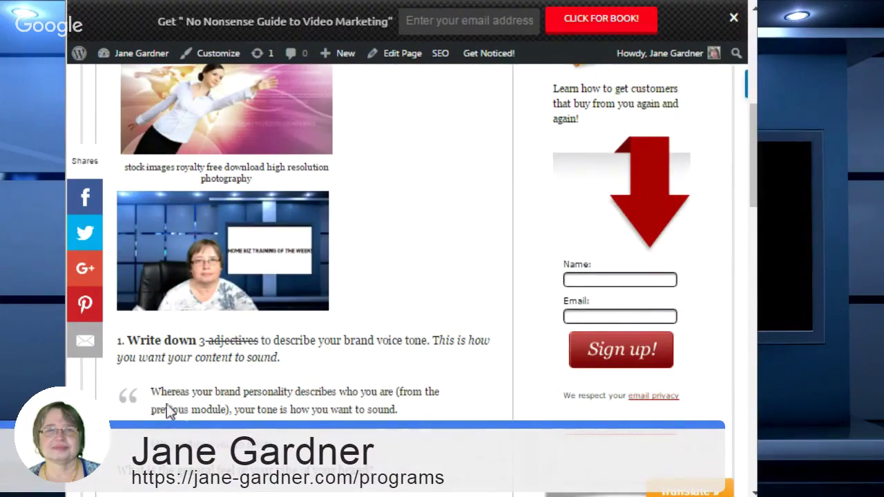
scroll(194, 214, "down", 4)
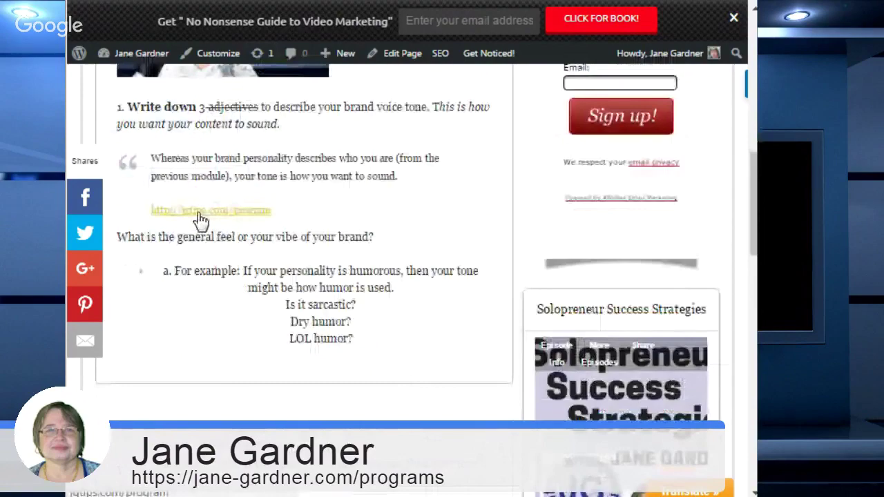
left_click(200, 218)
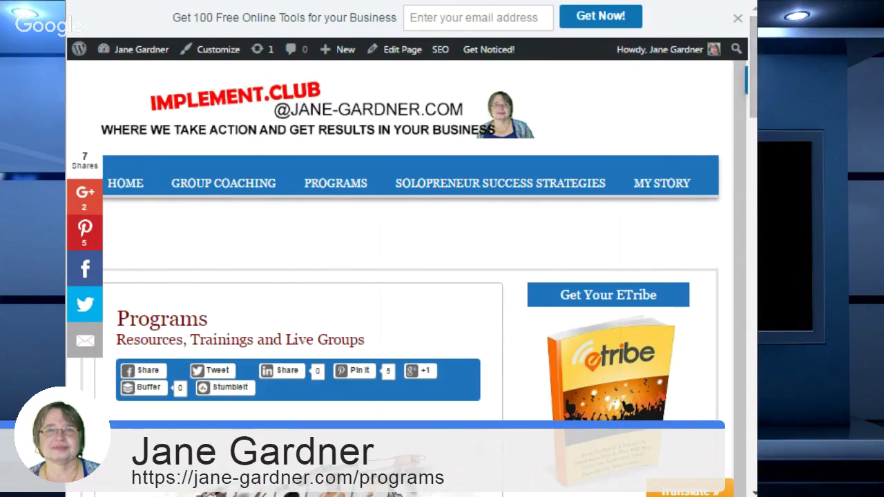
key("ctrl+Tab")
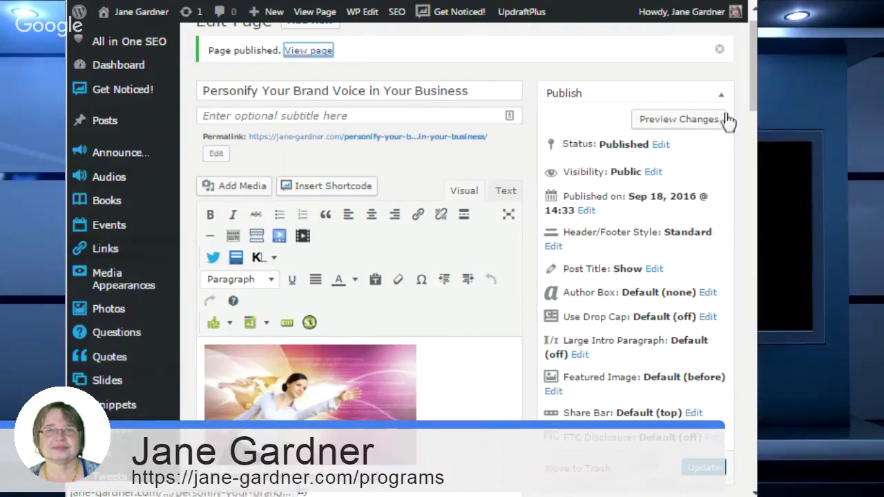
- Open the list of all pages and filter it to September 2016
scroll(705, 145, "down", 5)
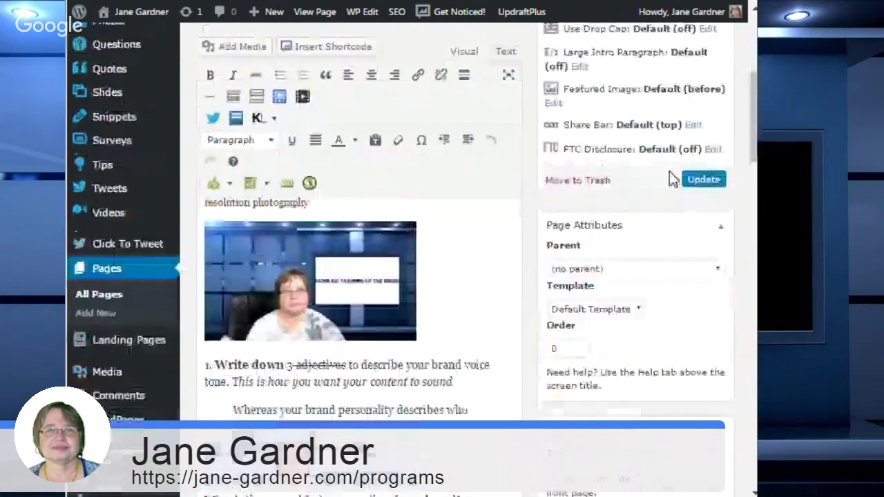
left_click(119, 295)
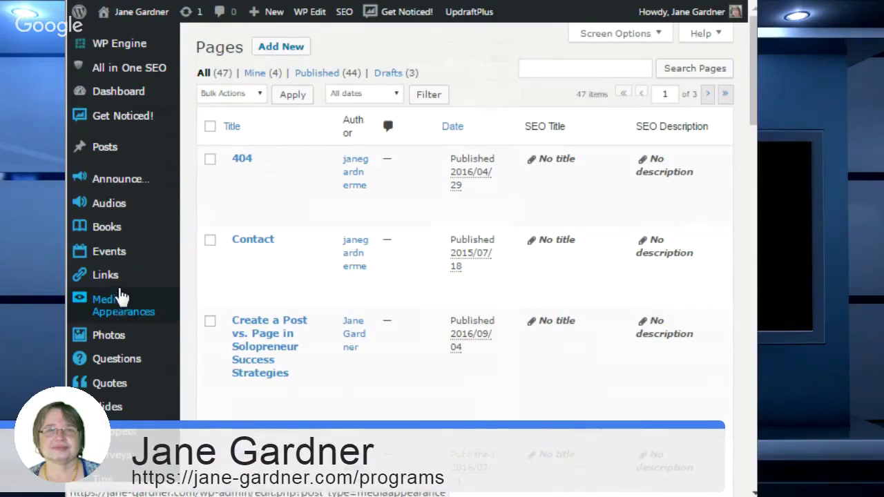
left_click(397, 95)
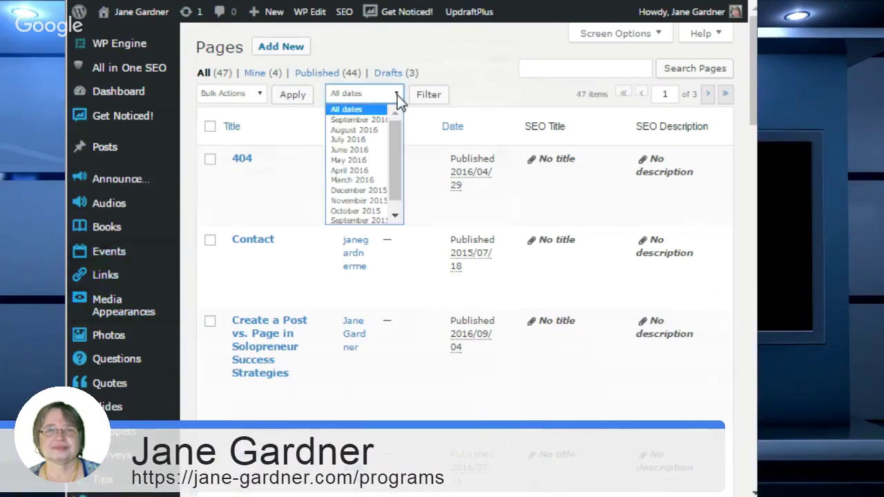
left_click(390, 120)
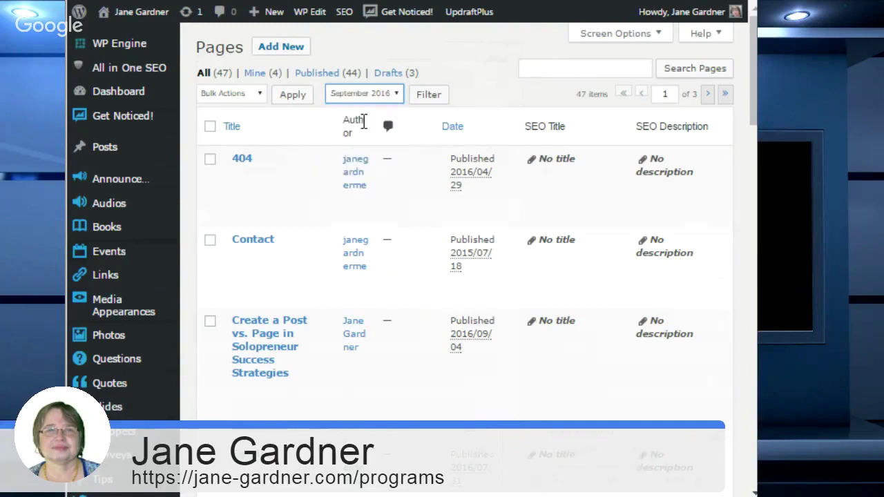
left_click(427, 97)
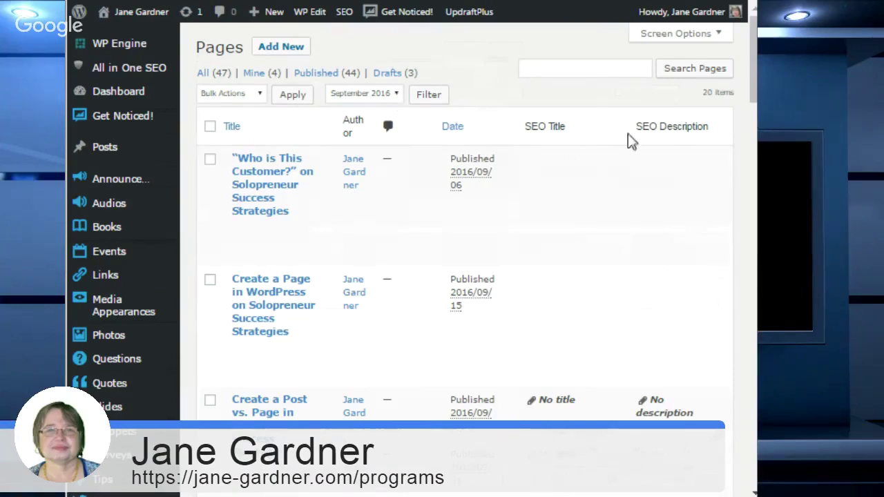
- Find "Personify Your Brand Voice in Your Business" in the filtered list, open it for editing, and return to the list
left_click_drag(755, 69, 717, 291)
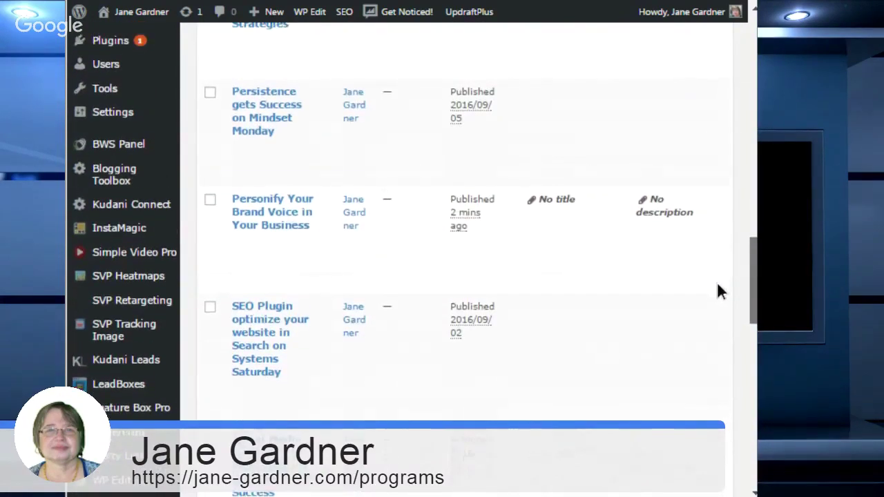
scroll(717, 291, "up", 1)
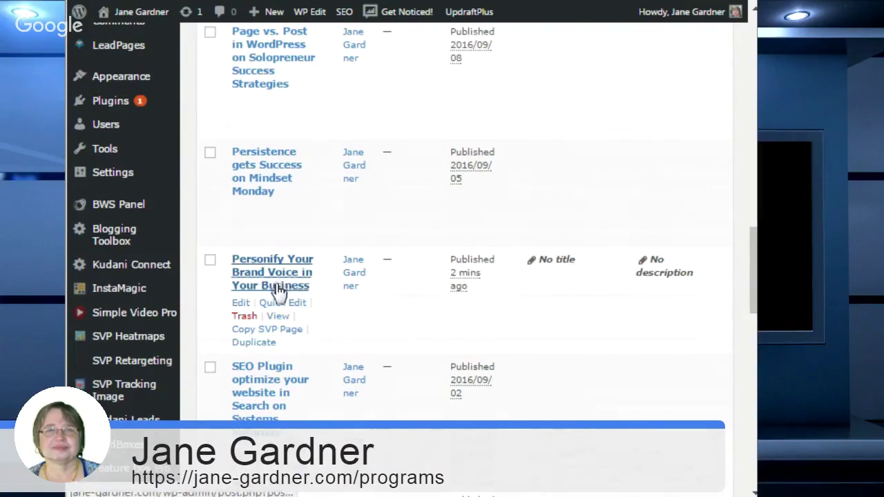
left_click(241, 304)
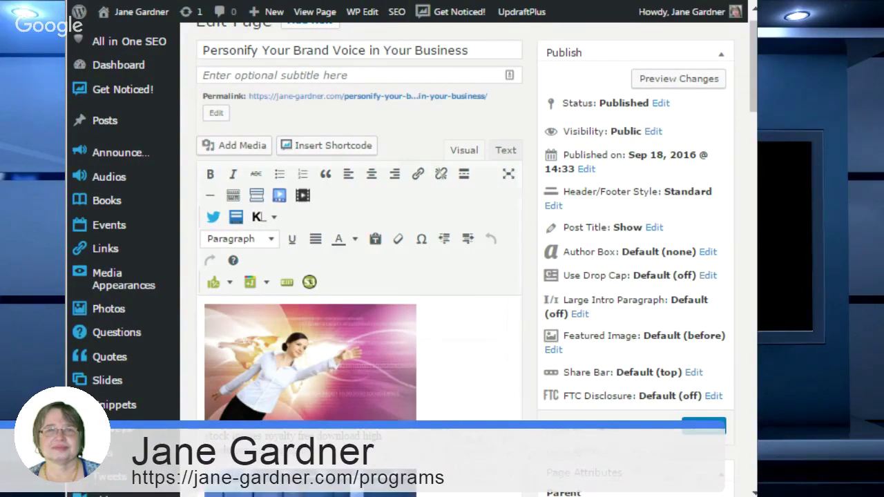
key("alt+Left")
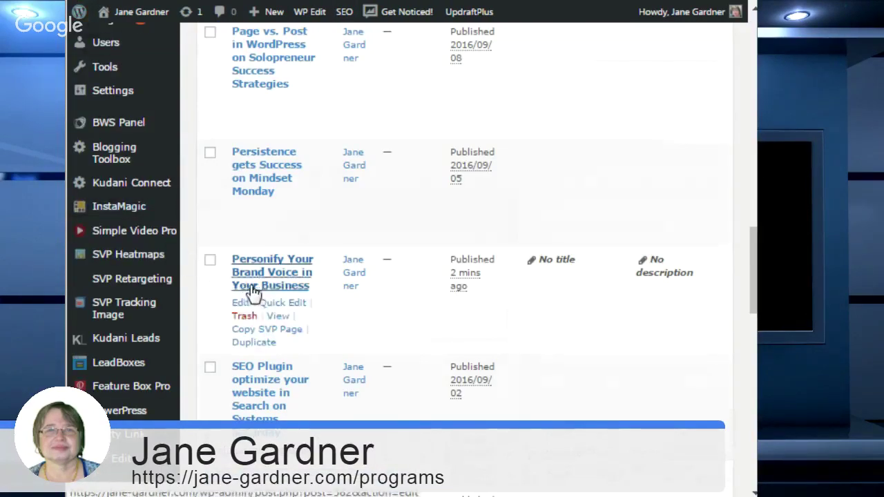
- Open the Quick Edit settings of the "Personify Your Brand Voice in Your Business" page
left_click(278, 304)
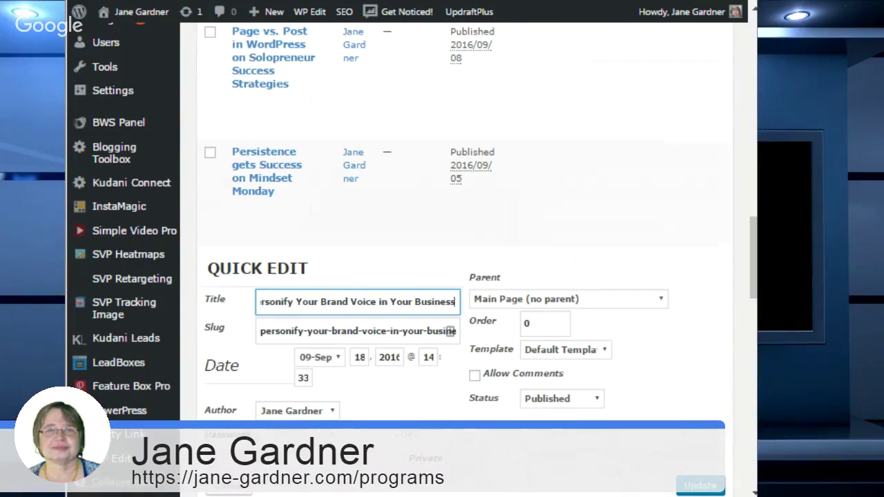
key("alt+Tab")
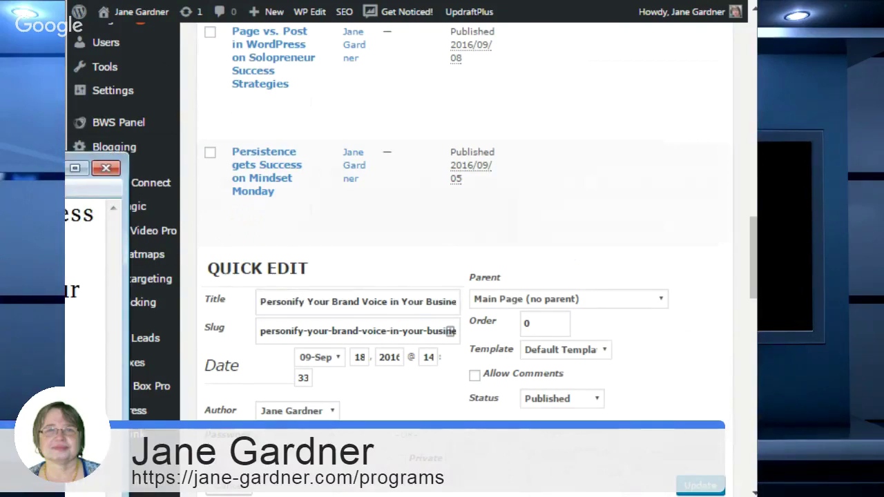
key("alt+Tab")
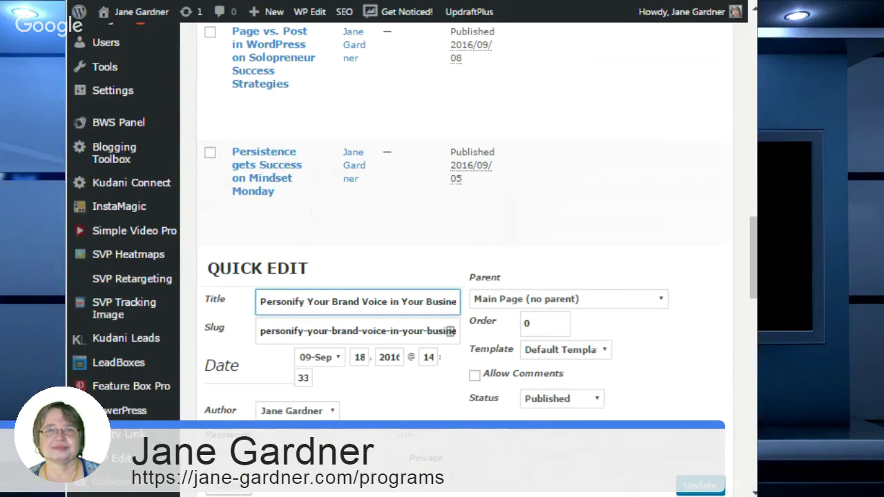